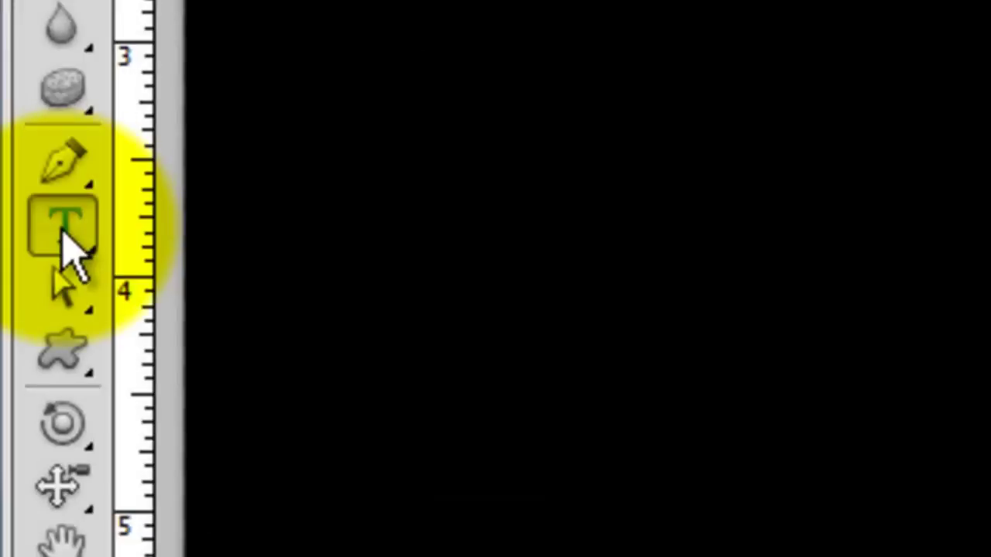
Set up the Horizontal Type tool with a near-white fbfafa text colour
{"action": "left_click", "coordinate": [63, 231]}
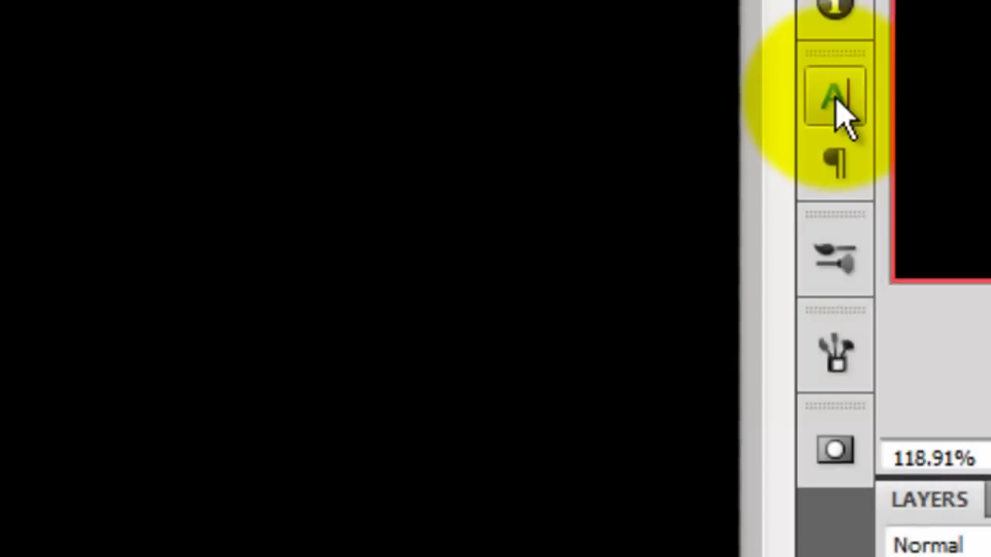
{"action": "left_click", "coordinate": [836, 101]}
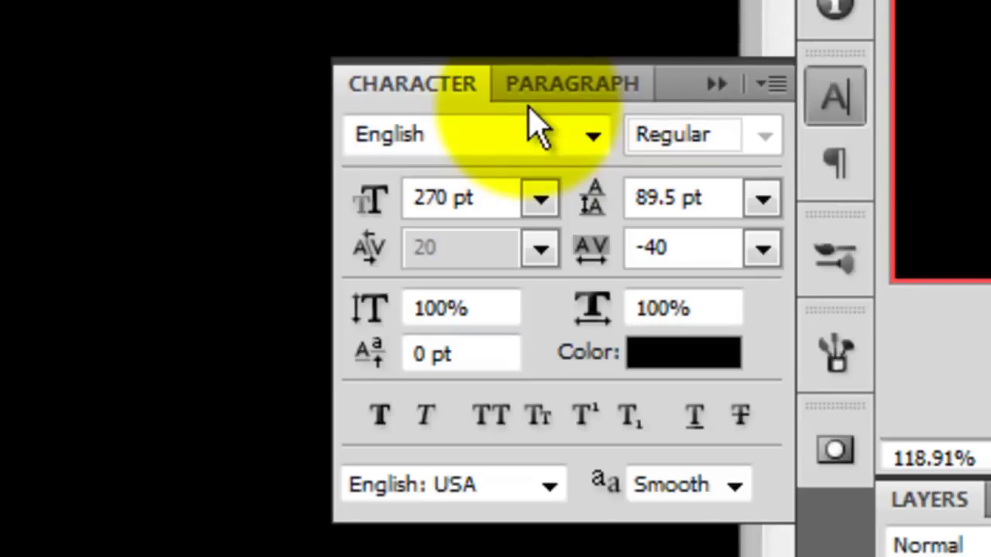
{"action": "left_click", "coordinate": [692, 355]}
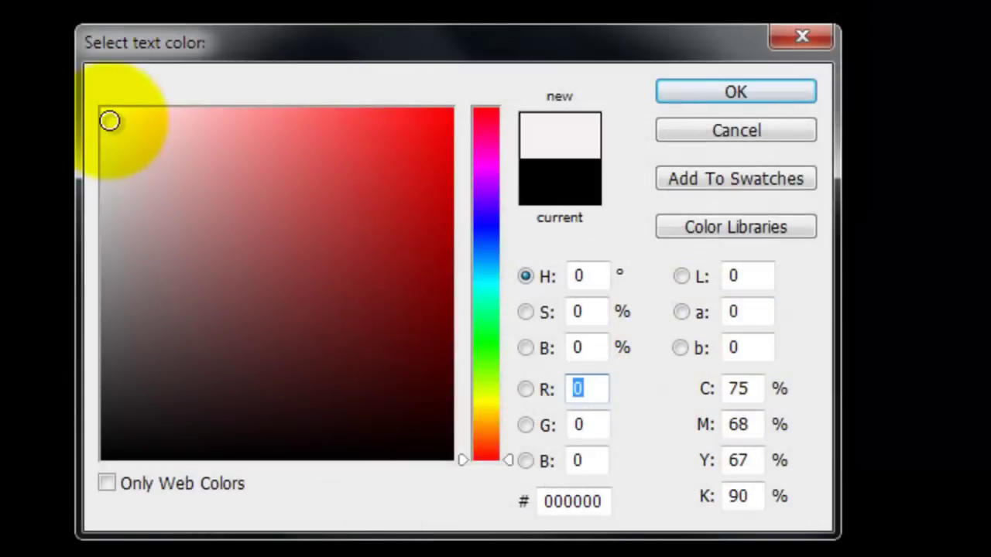
{"action": "mouse_move", "coordinate": [111, 119]}
{"action": "left_mouse_down"}
{"action": "mouse_move", "coordinate": [93, 84]}
{"action": "mouse_move", "coordinate": [101, 114]}
{"action": "left_mouse_up"}
{"action": "left_click", "coordinate": [714, 96]}
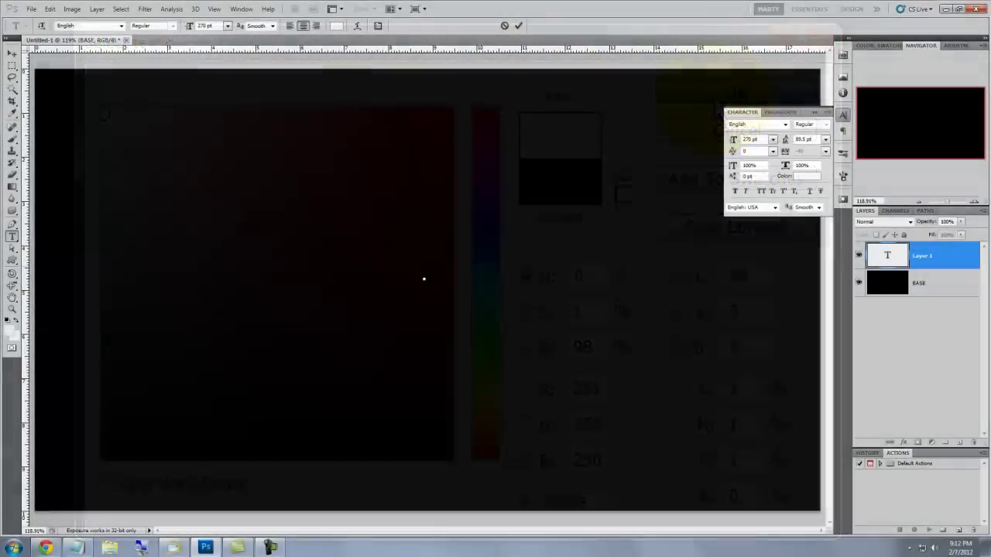
Type 'Ice Capades' and shift the text right and down on the canvas
{"action": "type", "text": "Ice Capades"}
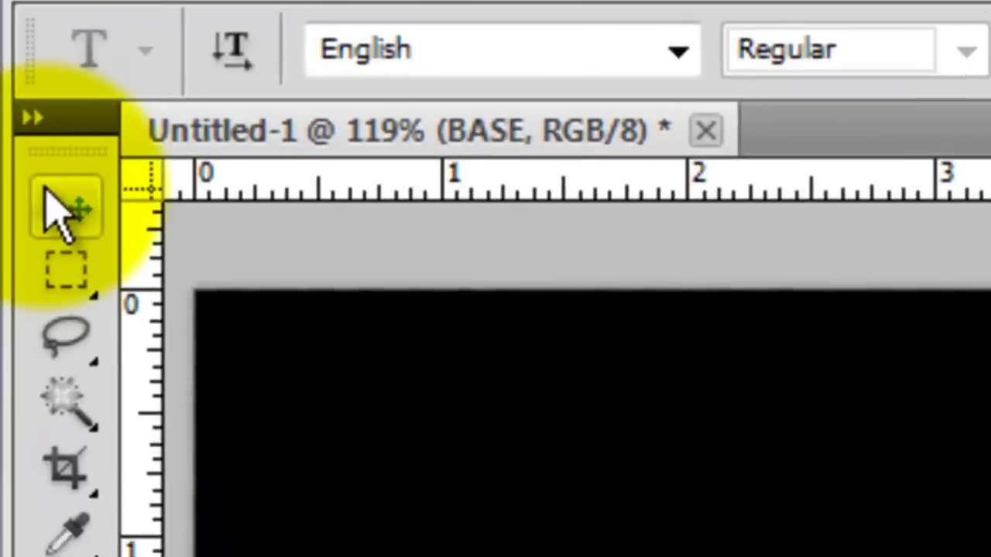
{"action": "left_click", "coordinate": [11, 52]}
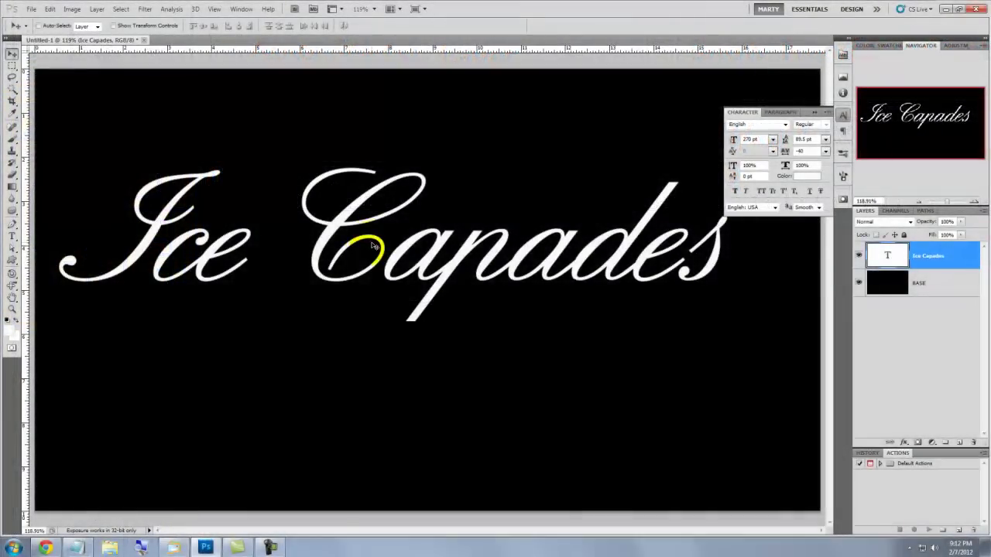
{"action": "left_click_drag", "start_coordinate": [372, 245], "coordinate": [408, 280]}
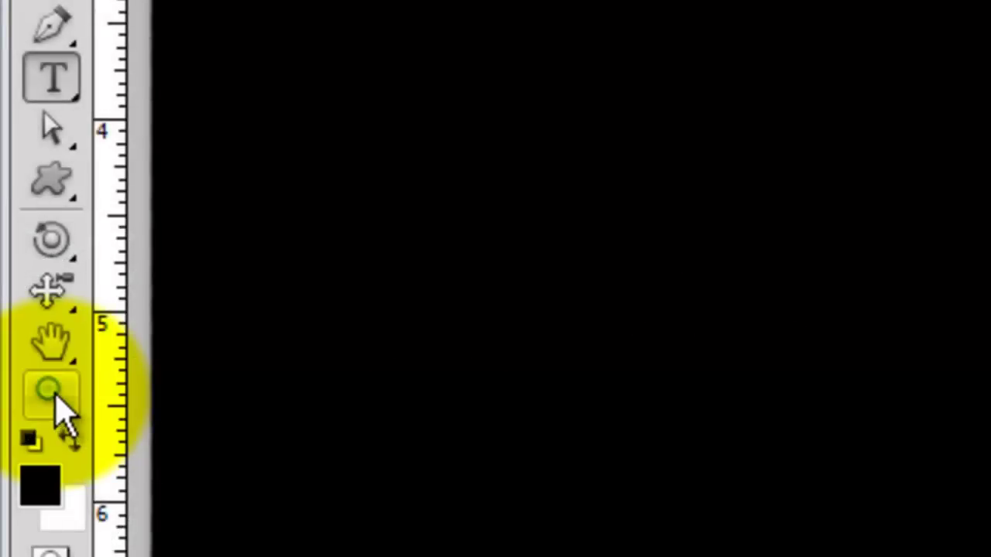
Zoom to about 580% on the final 's' of Capades
{"action": "left_click", "coordinate": [51, 393]}
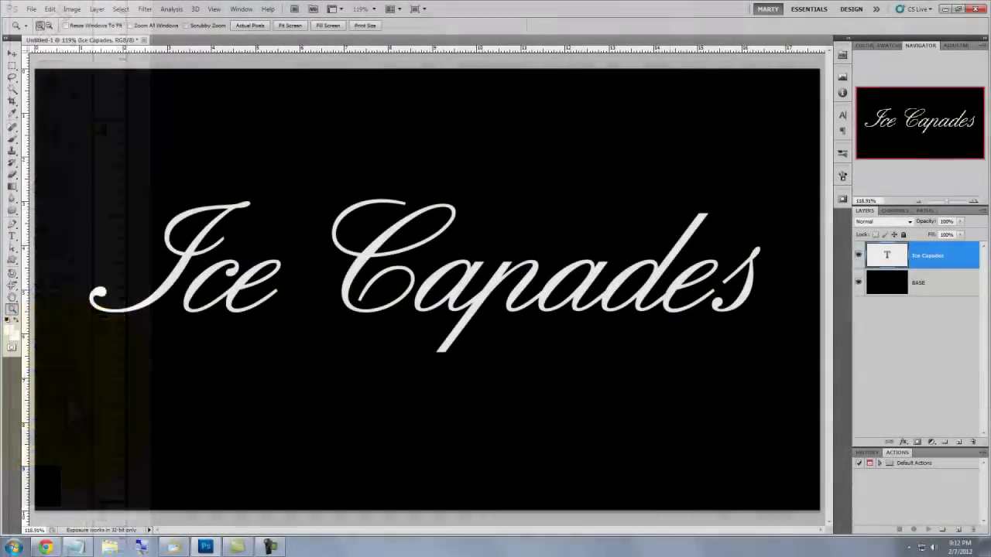
{"action": "left_click_drag", "start_coordinate": [667, 238], "coordinate": [764, 328]}
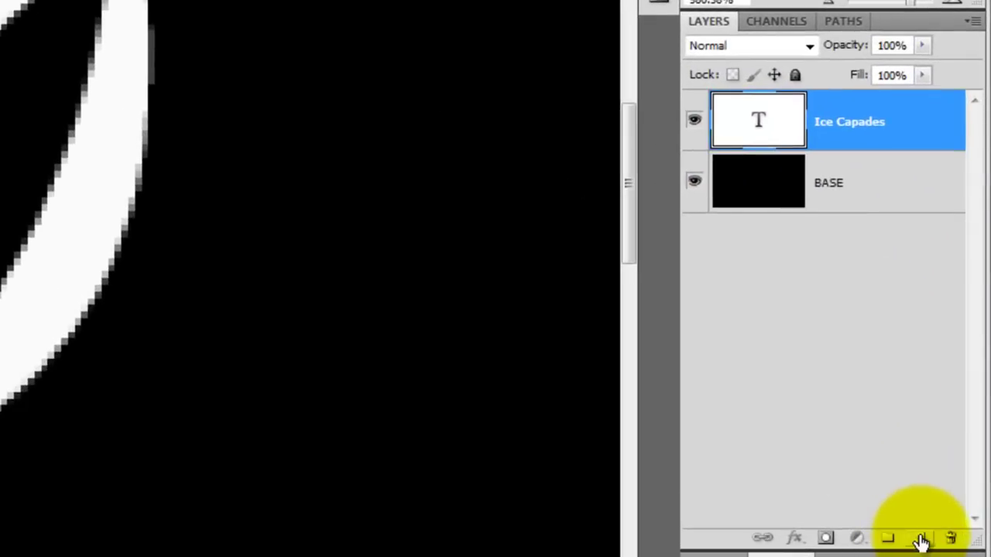
On a new Layer 1, fill a pen-path selection over the final 's' gap with white, then fit to screen
{"action": "left_click", "coordinate": [958, 442]}
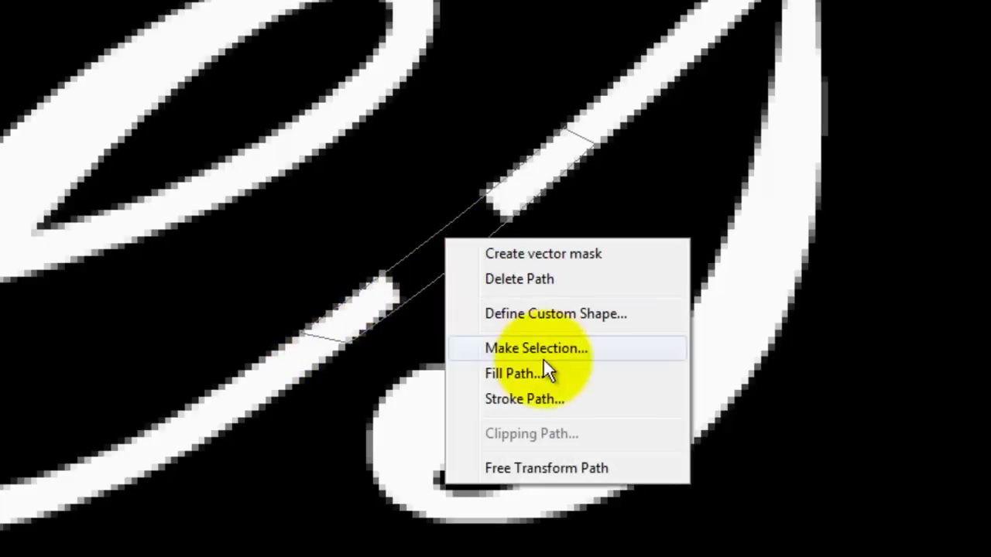
{"action": "left_click", "coordinate": [536, 347]}
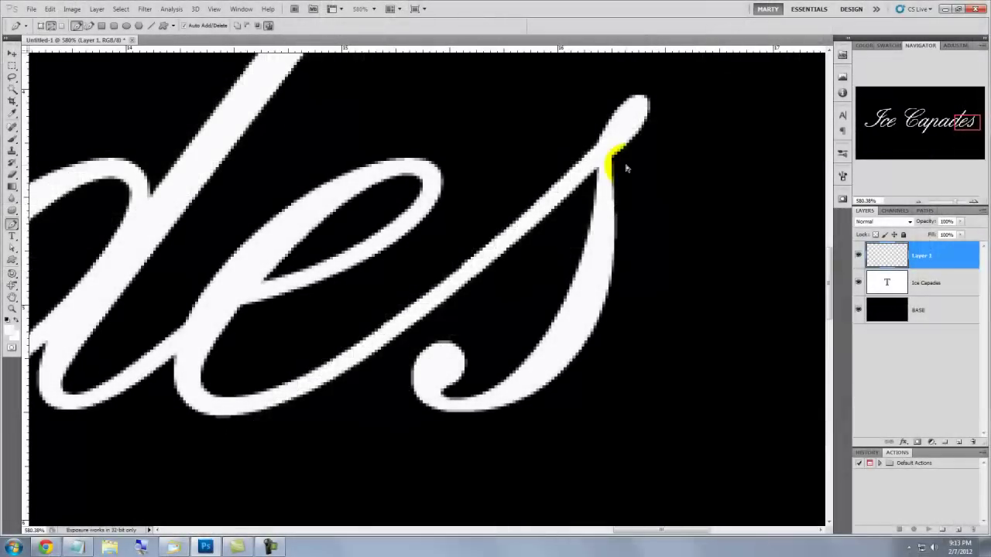
{"action": "key", "text": "ctrl+0"}
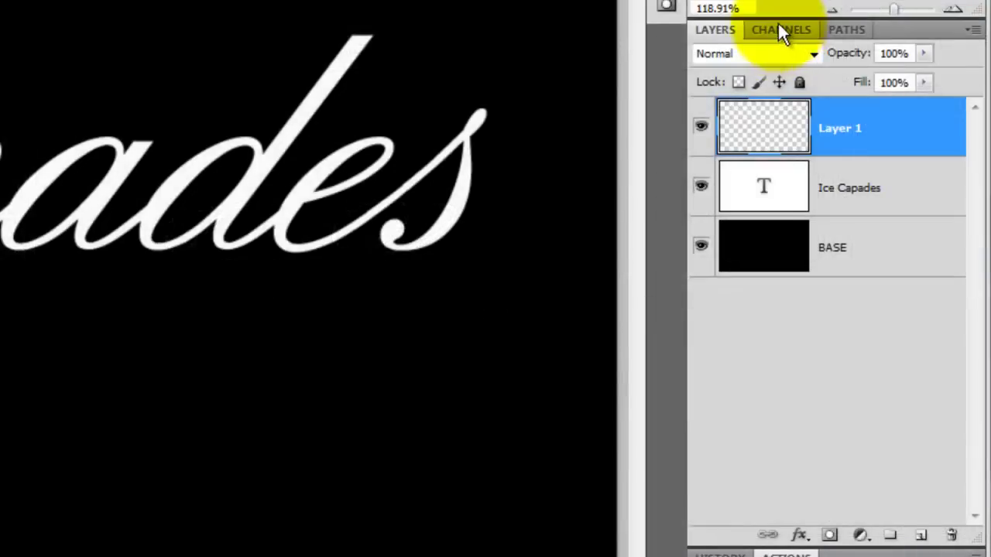
Load the lettering from the RGB channel, add Layer 2, and make a work path from it
{"action": "left_click", "coordinate": [893, 210]}
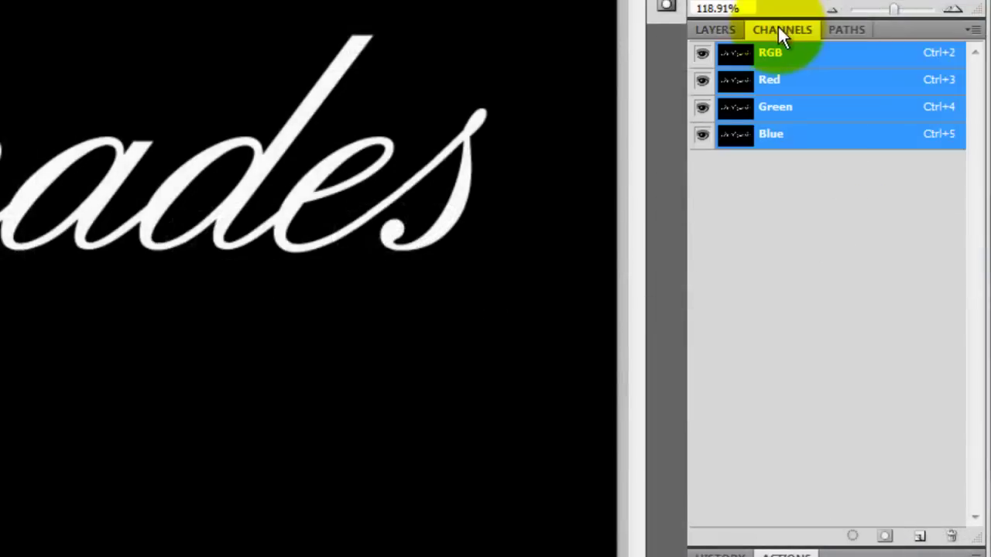
{"action": "left_click", "coordinate": [852, 536]}
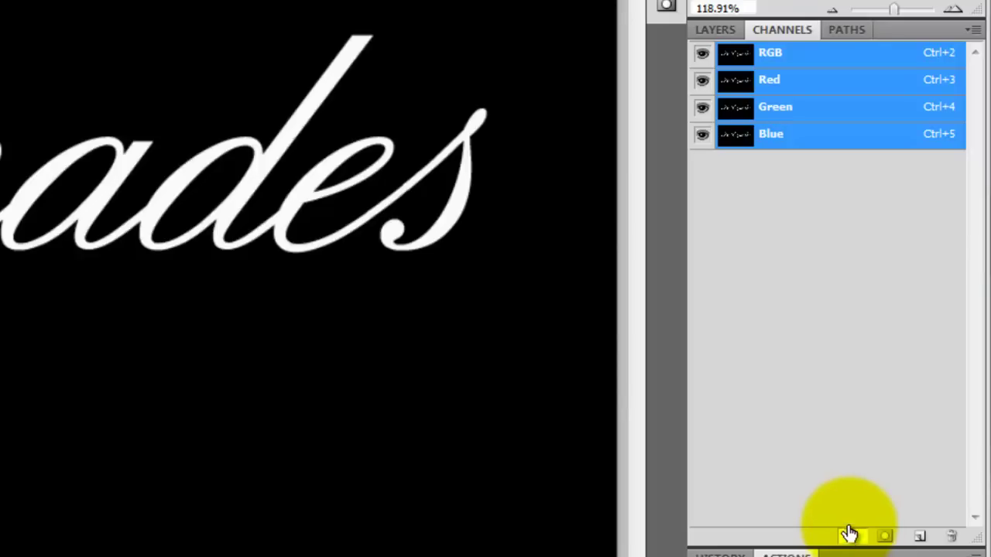
{"action": "left_click", "coordinate": [726, 31]}
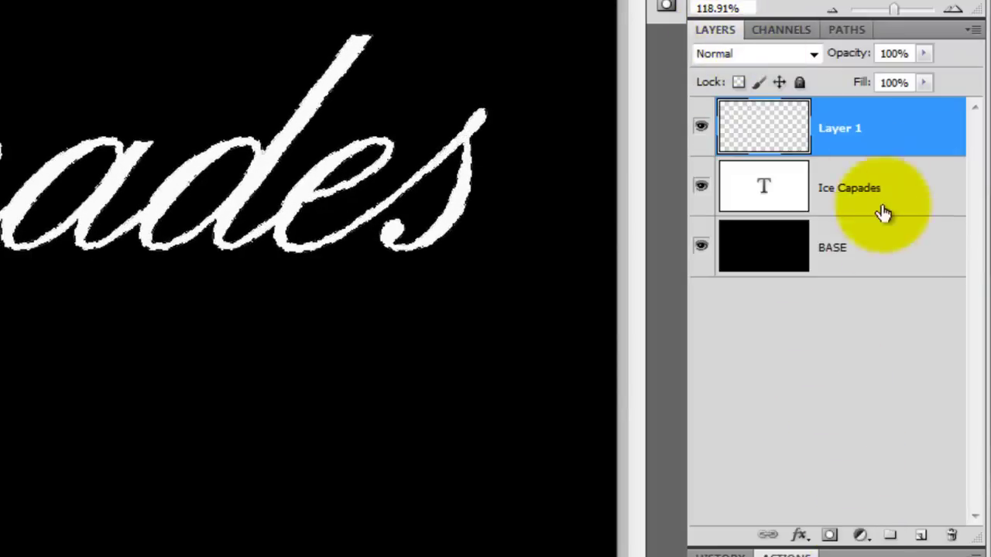
{"action": "left_click", "coordinate": [920, 534]}
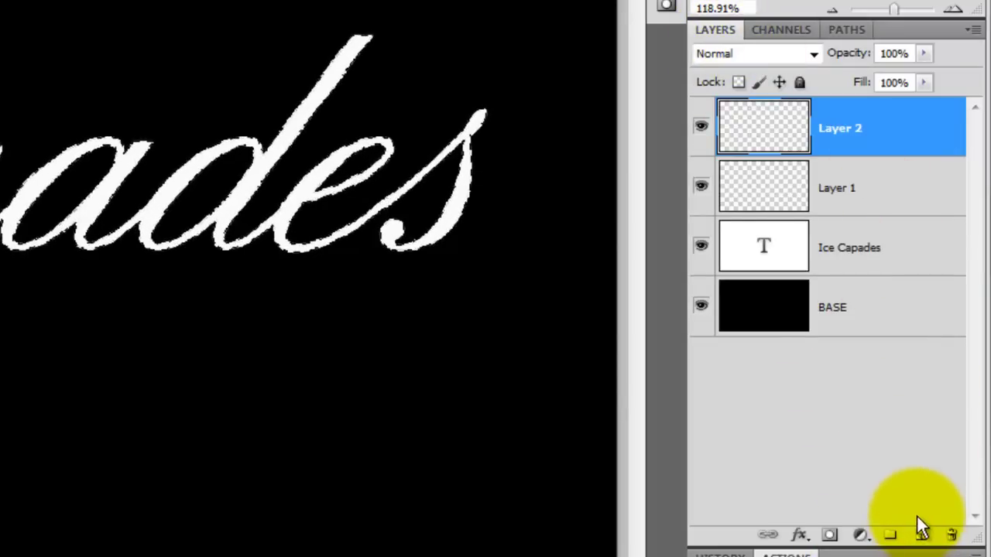
{"action": "left_click", "coordinate": [844, 29]}
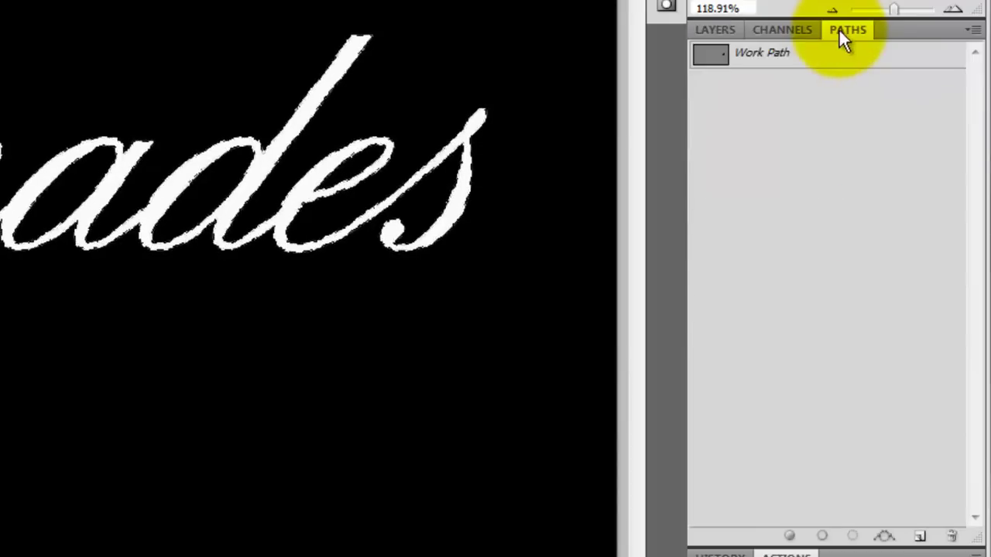
{"action": "left_click", "coordinate": [884, 535]}
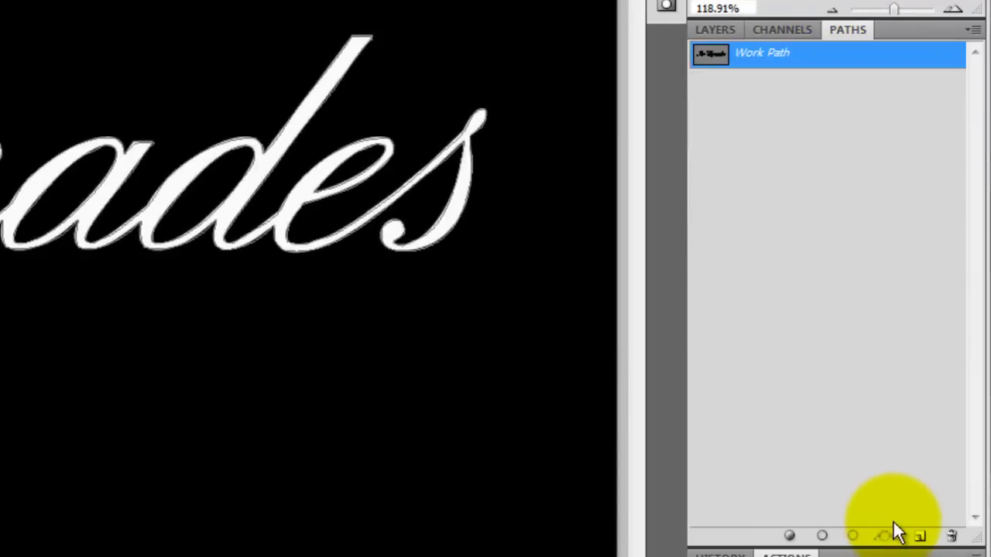
Hide and delete Layer 1 and the Ice Capades text layer
{"action": "left_click", "coordinate": [712, 31]}
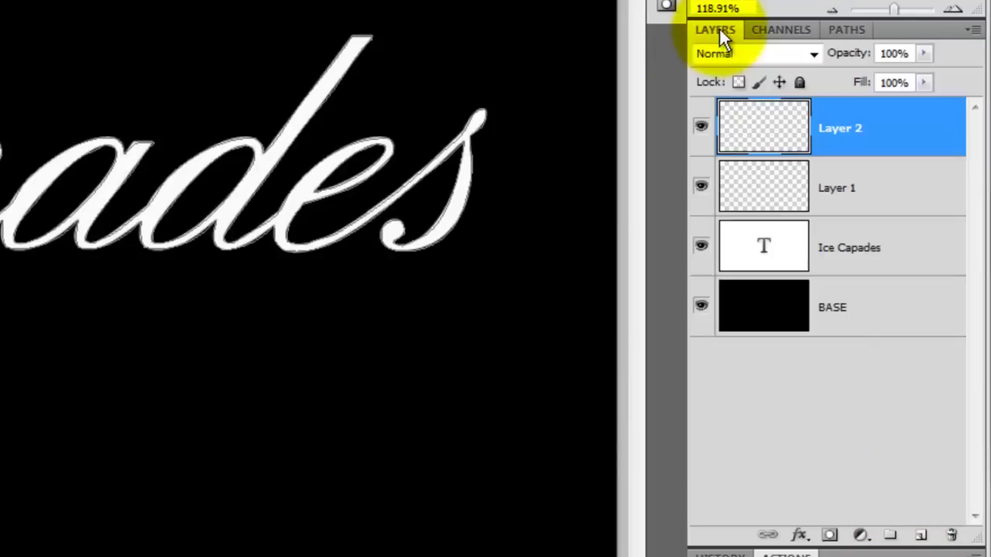
{"action": "left_click", "coordinate": [701, 240]}
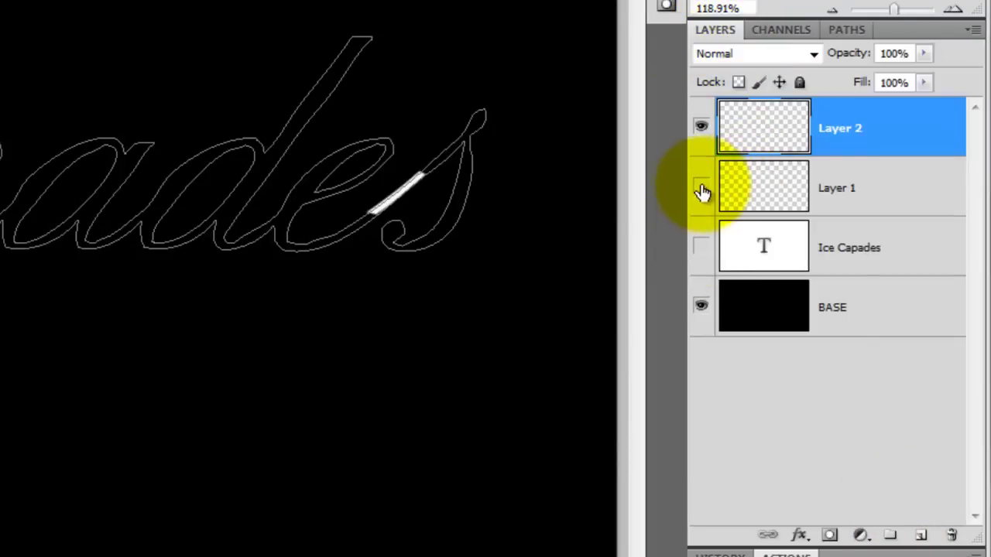
{"action": "left_click", "coordinate": [700, 186]}
{"action": "left_click", "coordinate": [774, 193]}
{"action": "left_click", "coordinate": [772, 246], "text": "shift"}
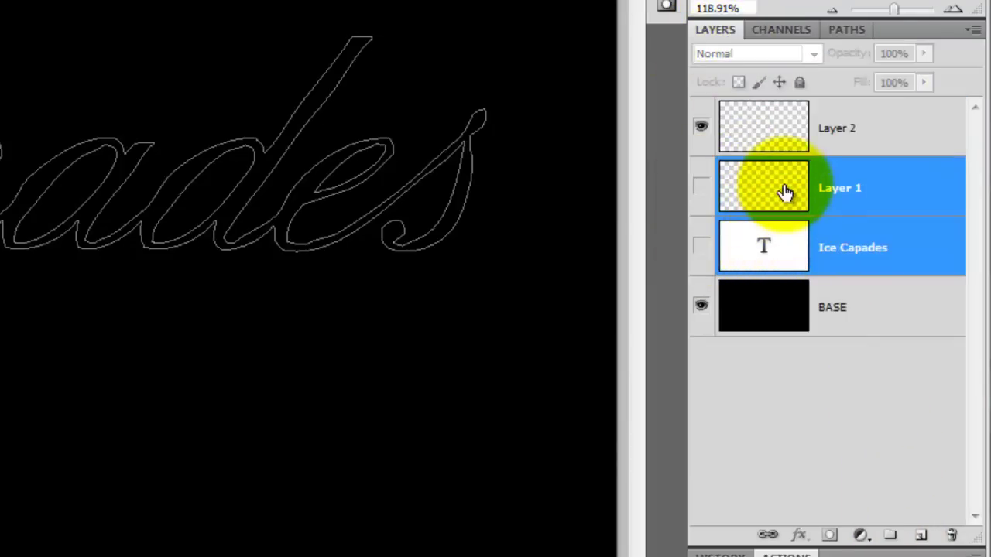
{"action": "left_click_drag", "start_coordinate": [780, 192], "coordinate": [952, 535]}
Rename Layer 2 to 'text'
{"action": "double_click", "coordinate": [834, 133]}
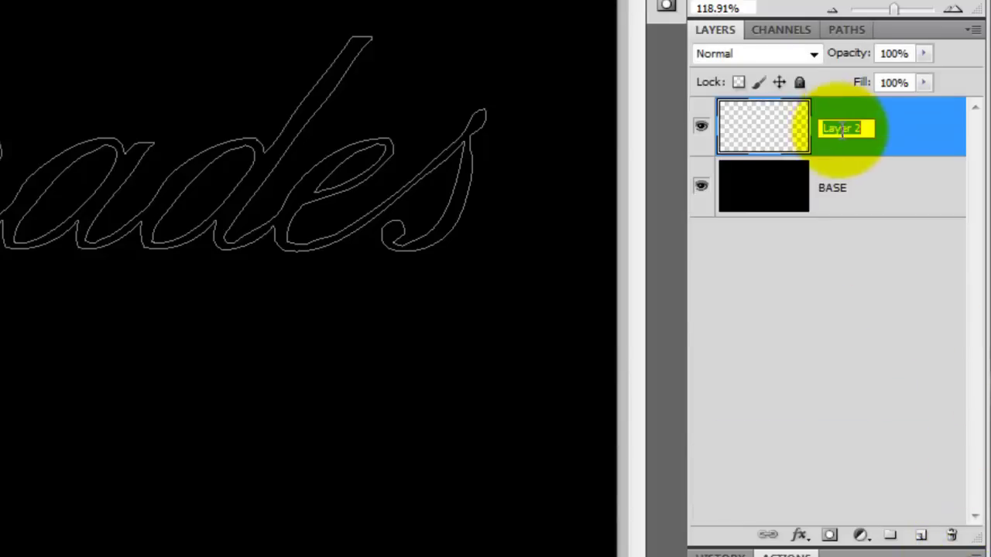
{"action": "type", "text": "text"}
{"action": "key", "text": "Return"}
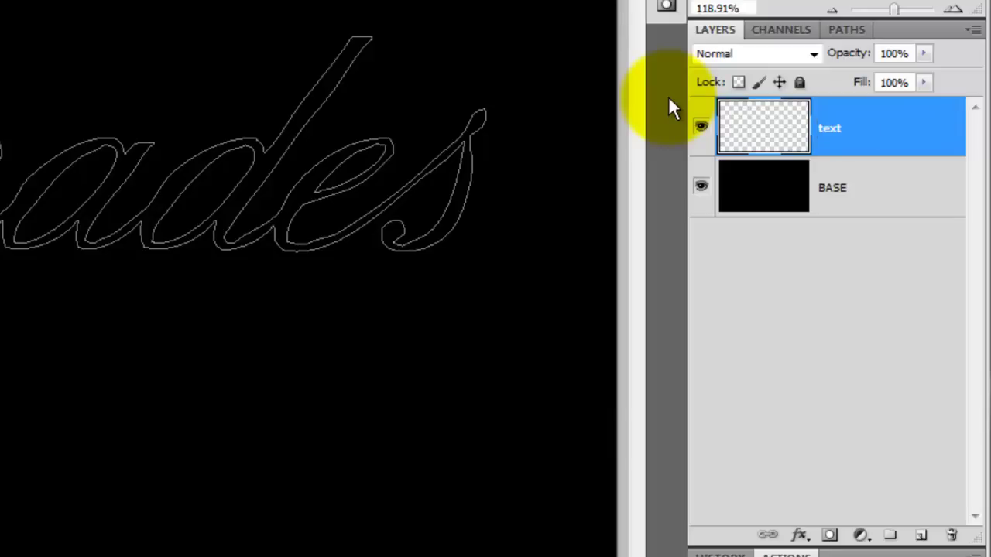
Set the brush to a soft round tip at size 6 with 80% spacing
{"action": "key", "text": "b"}
{"action": "key", "text": "F5"}
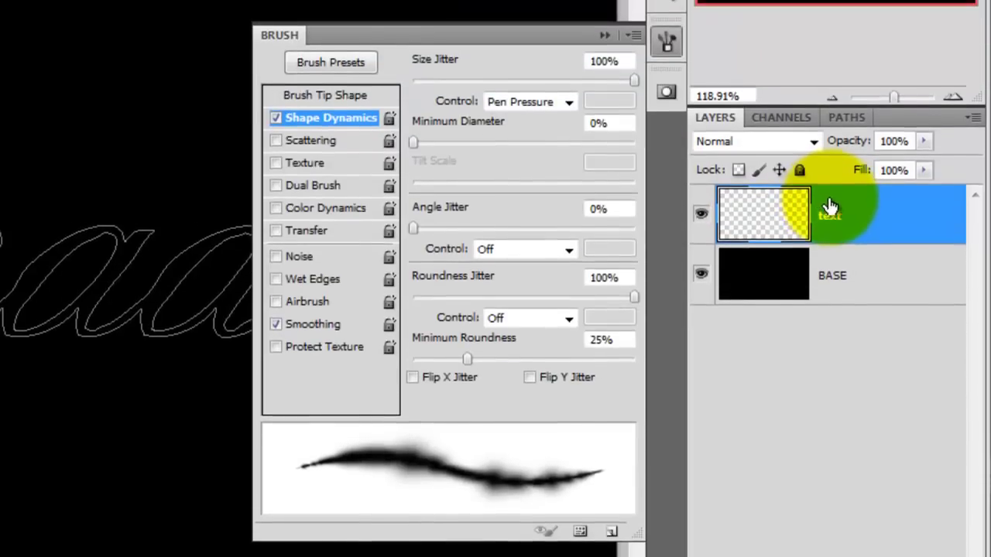
{"action": "left_click", "coordinate": [329, 95]}
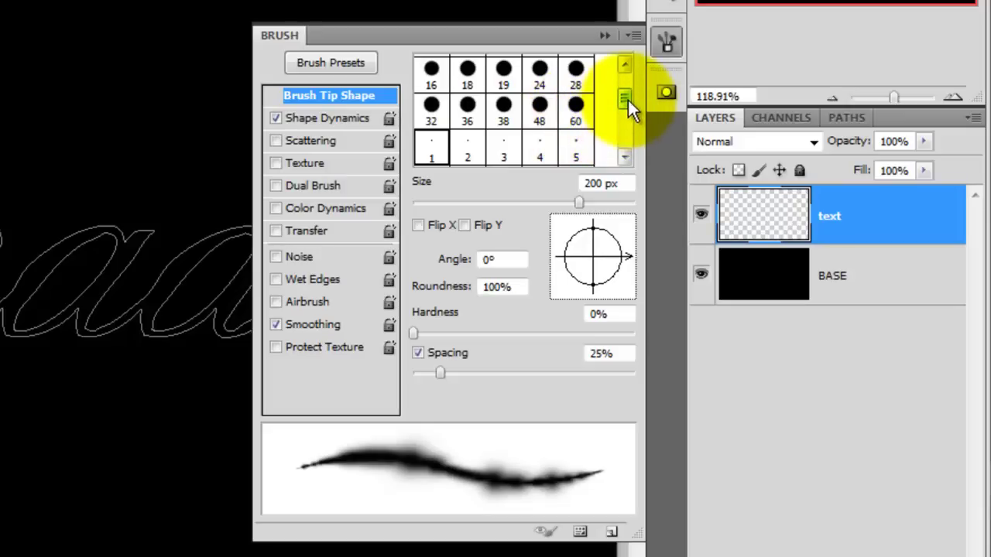
{"action": "left_click_drag", "start_coordinate": [628, 98], "coordinate": [626, 105]}
{"action": "left_click", "coordinate": [579, 123]}
{"action": "double_click", "coordinate": [590, 184]}
{"action": "type", "text": "6"}
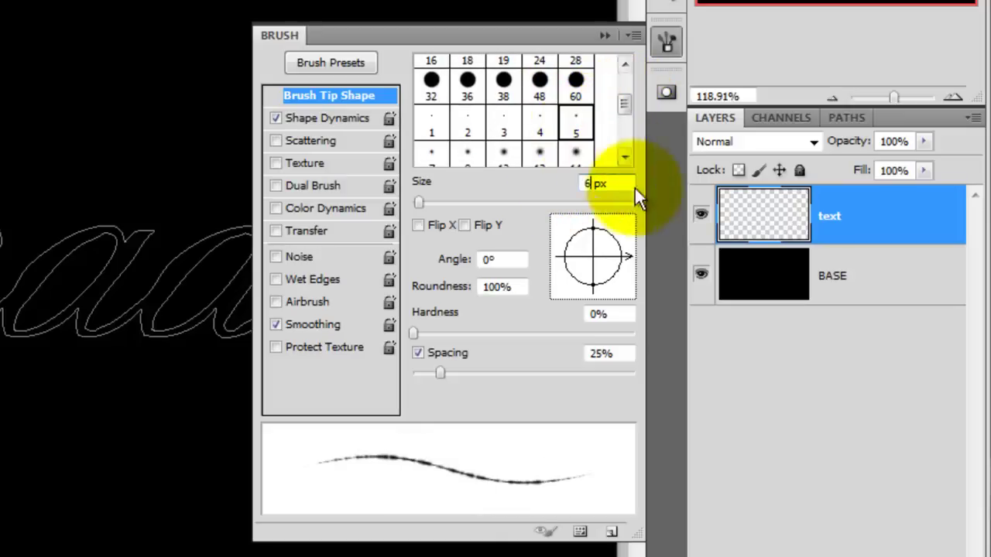
{"action": "double_click", "coordinate": [601, 353]}
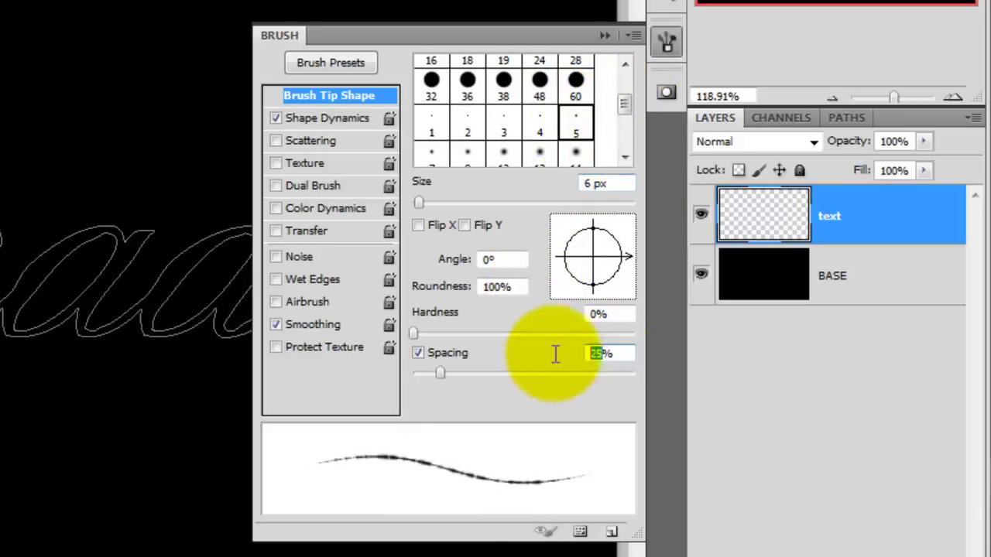
{"action": "type", "text": "80"}
{"action": "key", "text": "Return"}
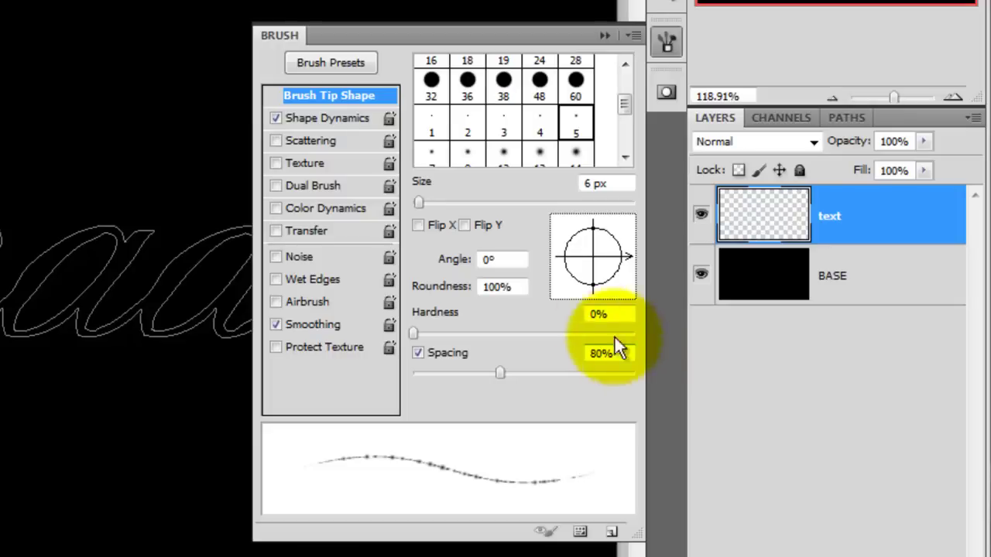
Enable Shape Dynamics and Scattering at 200%, keeping Count Jitter at 98%
{"action": "left_click", "coordinate": [325, 118]}
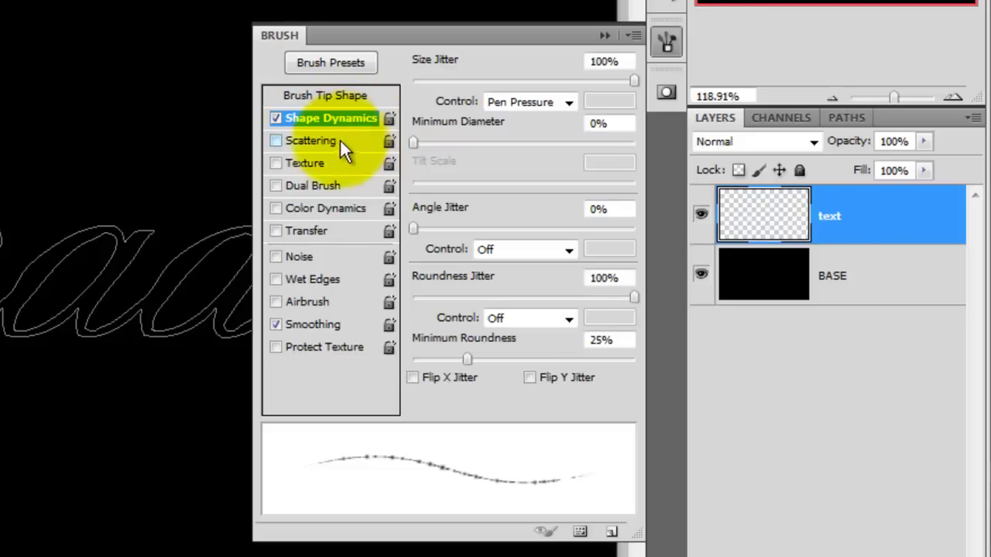
{"action": "left_click", "coordinate": [325, 145]}
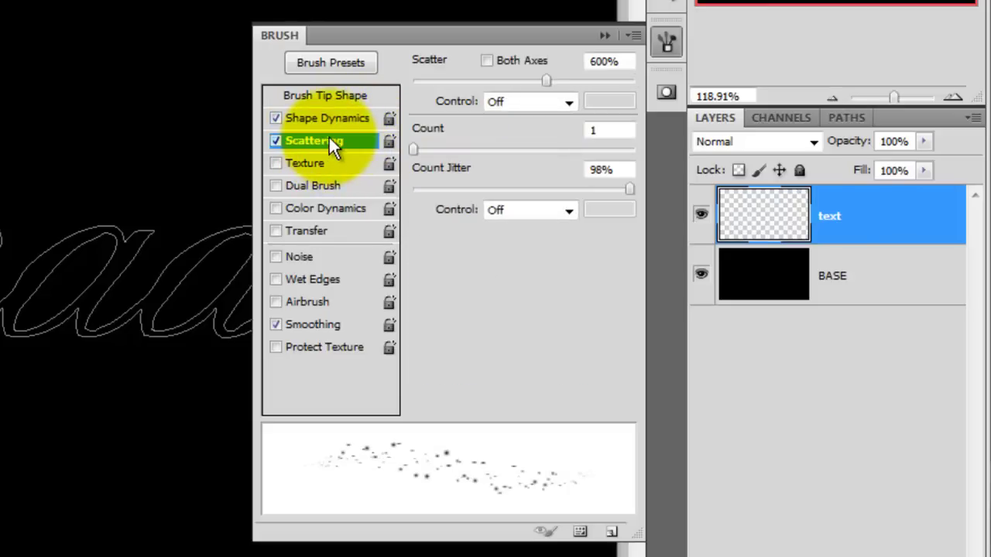
{"action": "left_click_drag", "start_coordinate": [628, 61], "coordinate": [576, 62]}
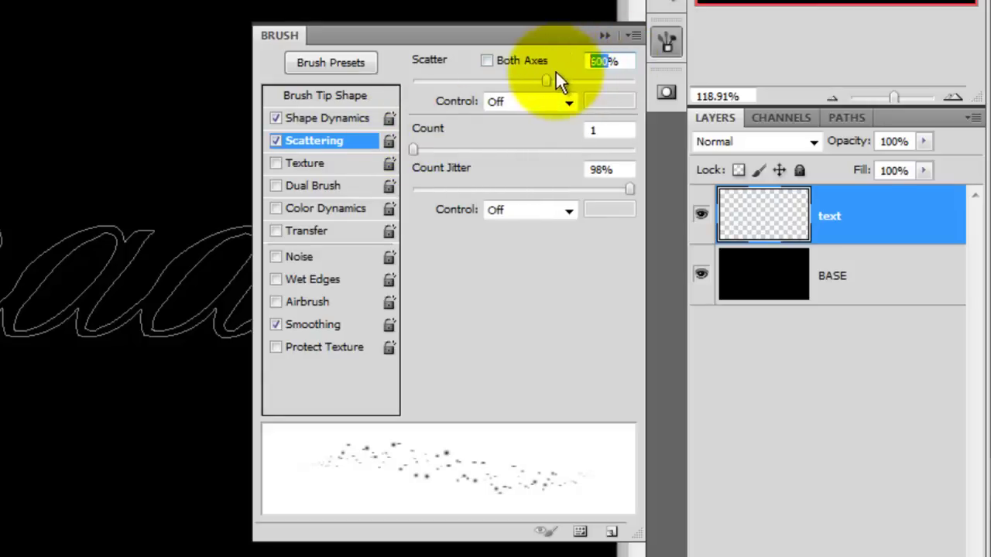
{"action": "type", "text": "200"}
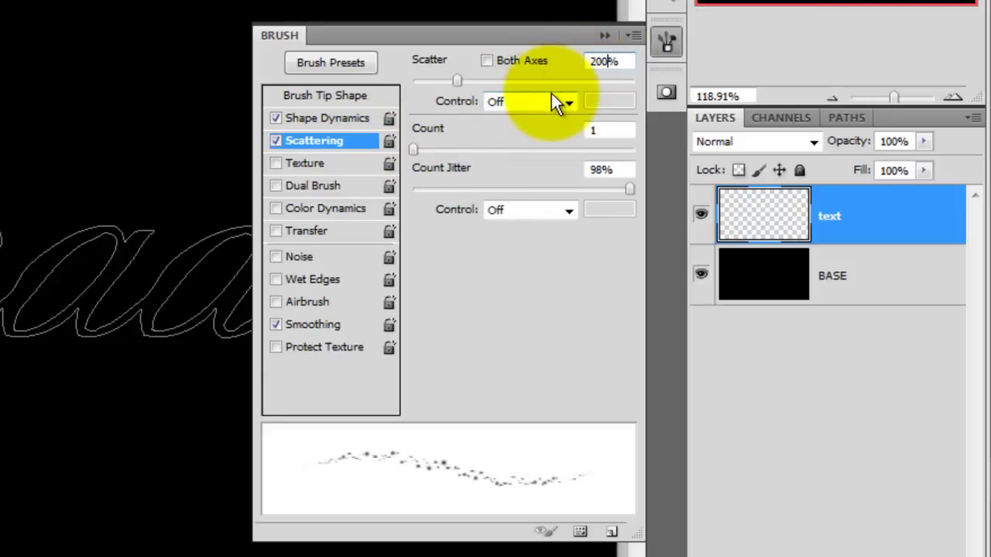
{"action": "left_click", "coordinate": [599, 170]}
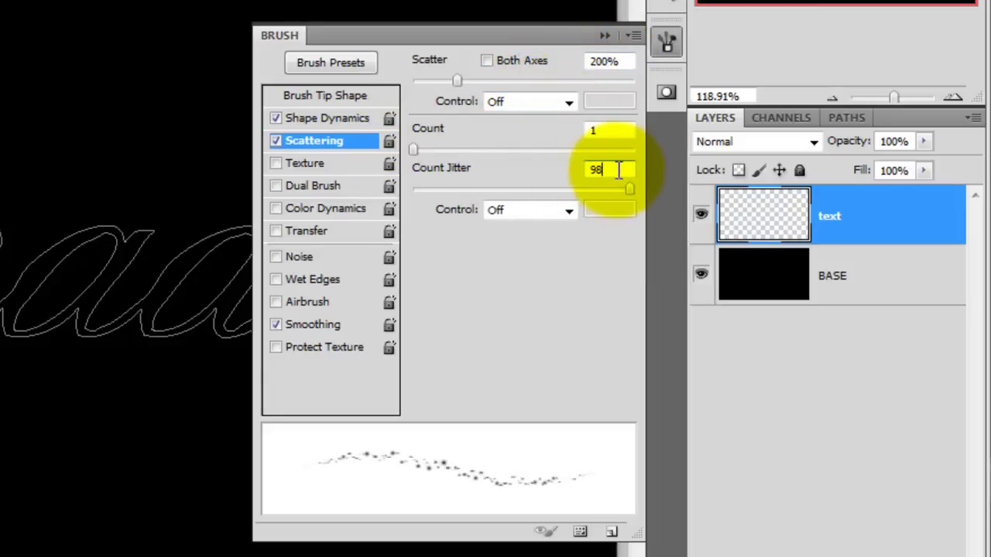
Stroke the Ice Capades work path with the scattered brush
{"action": "left_click", "coordinate": [605, 35]}
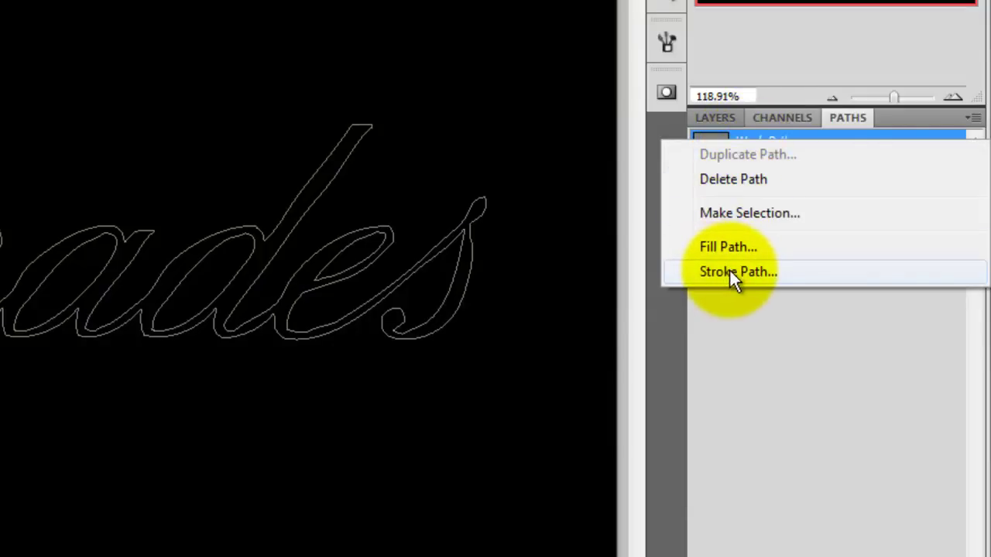
{"action": "left_click", "coordinate": [729, 271]}
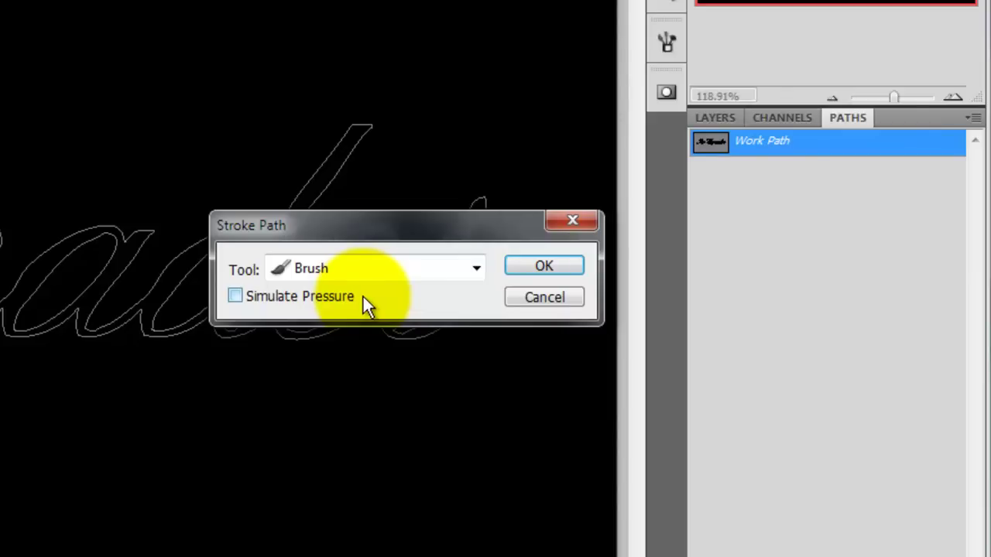
{"action": "left_click", "coordinate": [551, 266]}
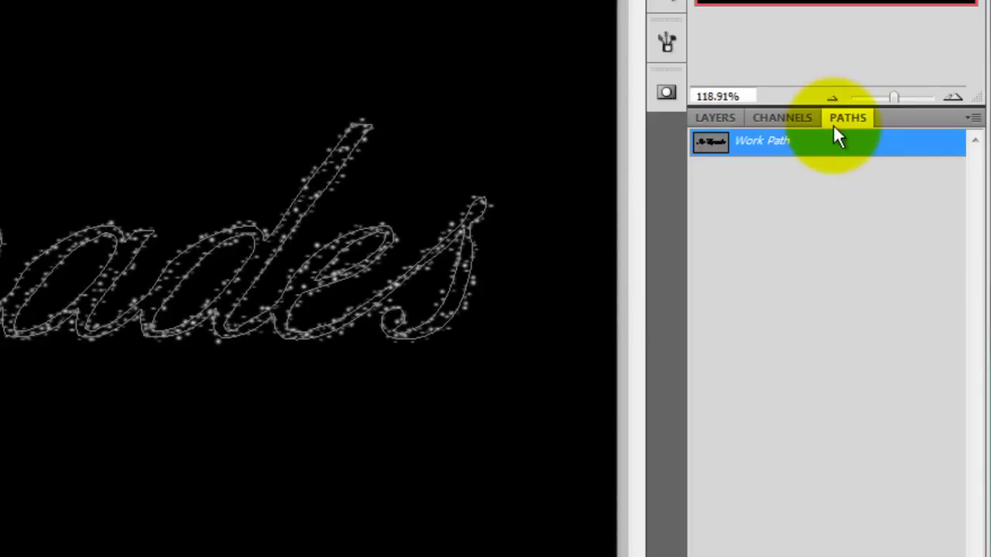
Switch the brush tip to the 4 px hard round with 130% spacing
{"action": "key", "text": "F5"}
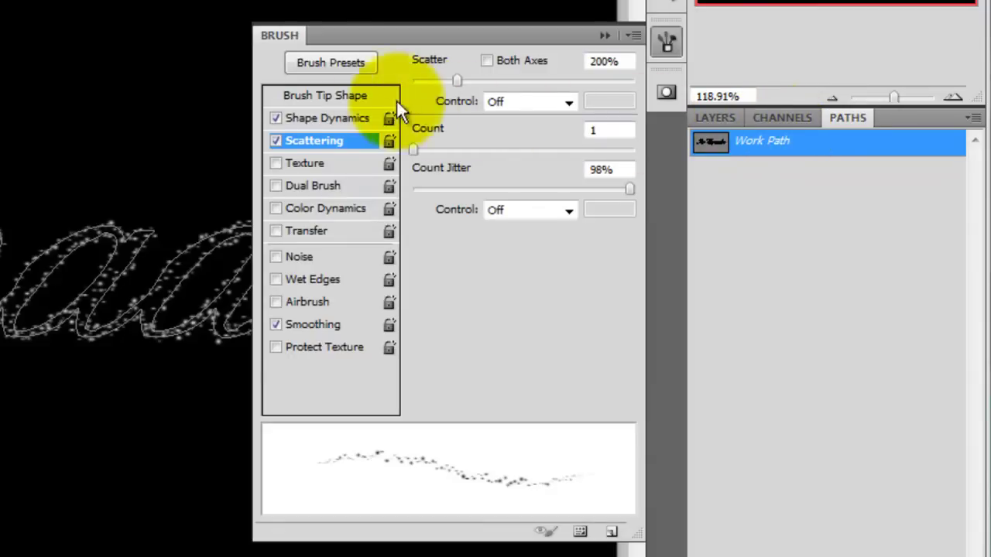
{"action": "left_click", "coordinate": [336, 95]}
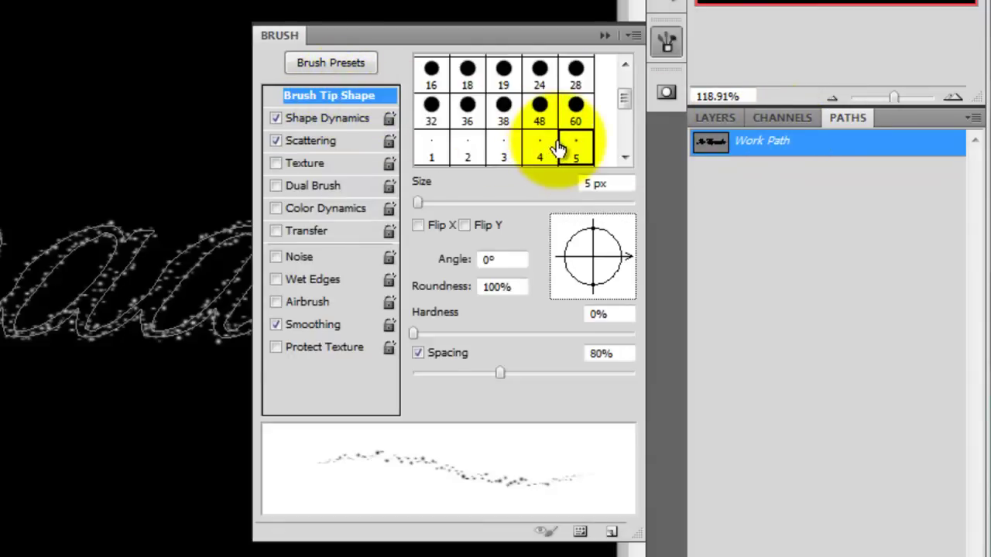
{"action": "left_click_drag", "start_coordinate": [625, 97], "coordinate": [627, 57]}
{"action": "left_click", "coordinate": [542, 79]}
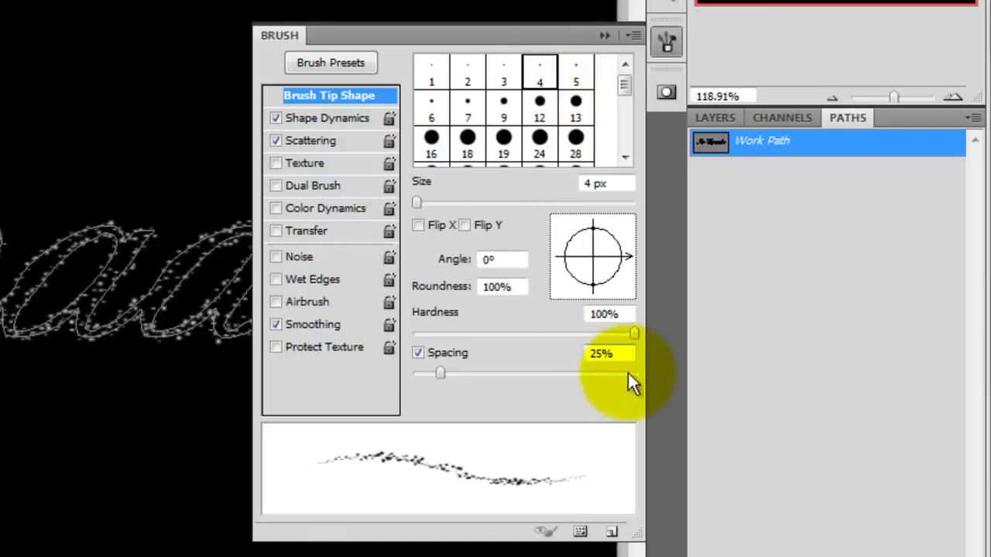
{"action": "double_click", "coordinate": [600, 353]}
{"action": "type", "text": "130"}
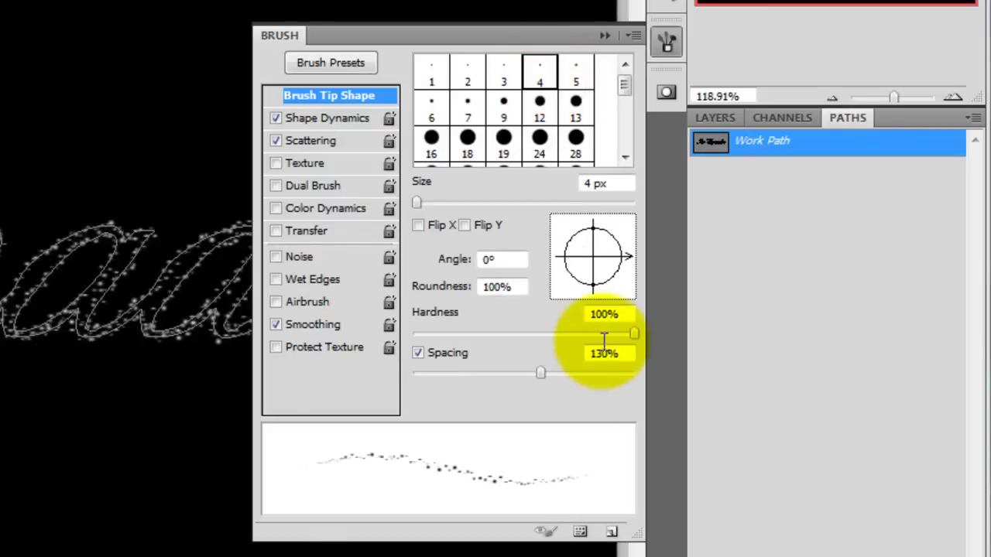
Raise the brush's scatter amount to 600%
{"action": "left_click", "coordinate": [322, 142]}
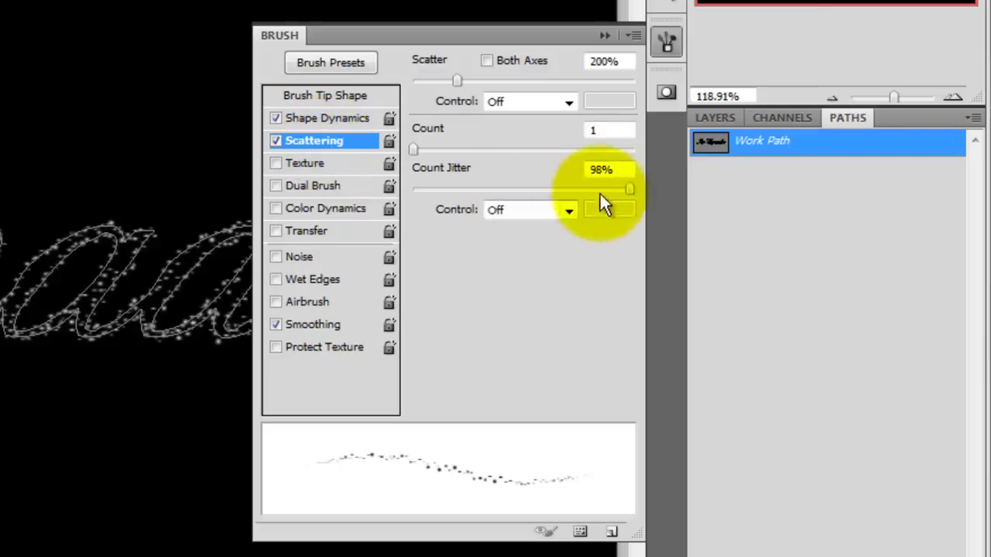
{"action": "left_click_drag", "start_coordinate": [612, 67], "coordinate": [585, 65]}
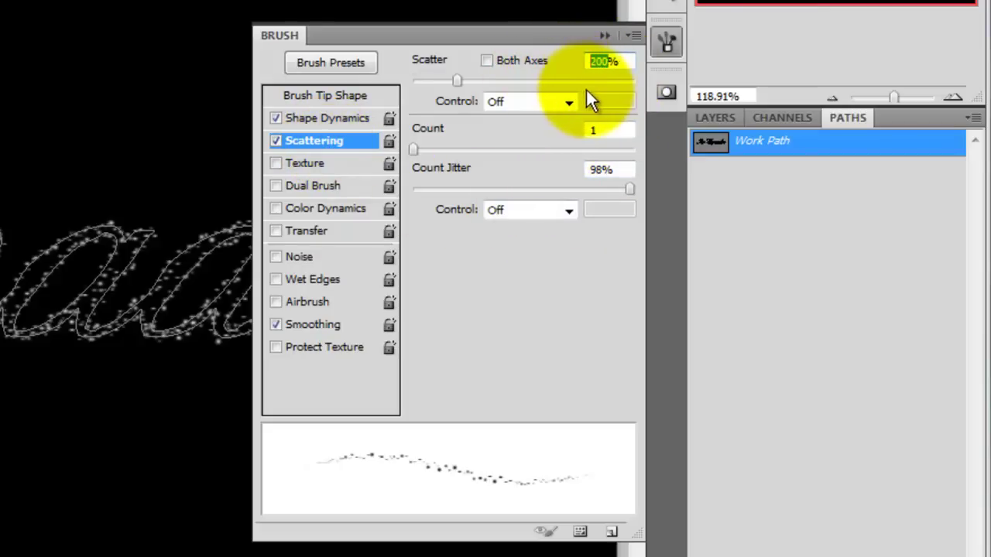
{"action": "type", "text": "600"}
{"action": "key", "text": "Return"}
Stroke the work path again with Simulate Pressure on, then deselect the path
{"action": "left_click", "coordinate": [605, 34]}
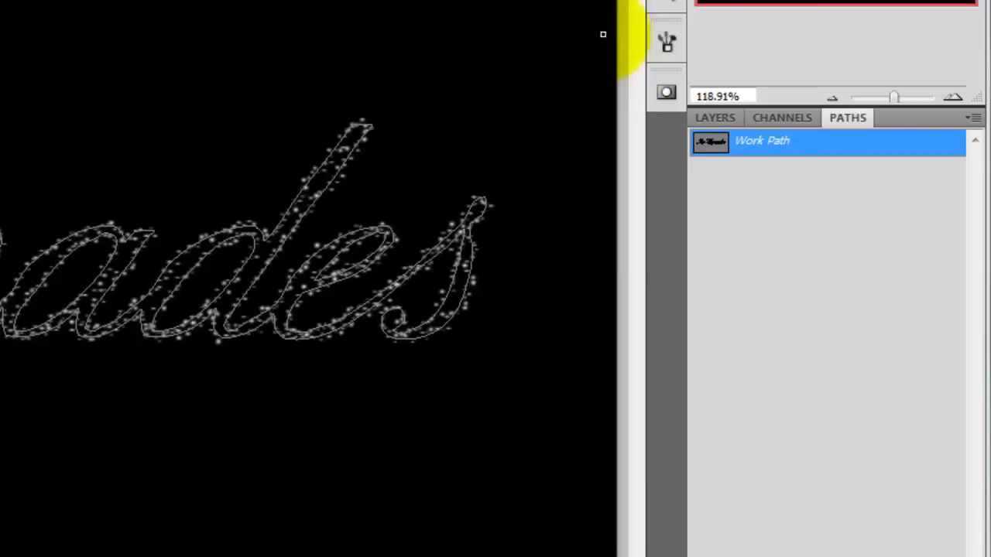
{"action": "right_click", "coordinate": [739, 146]}
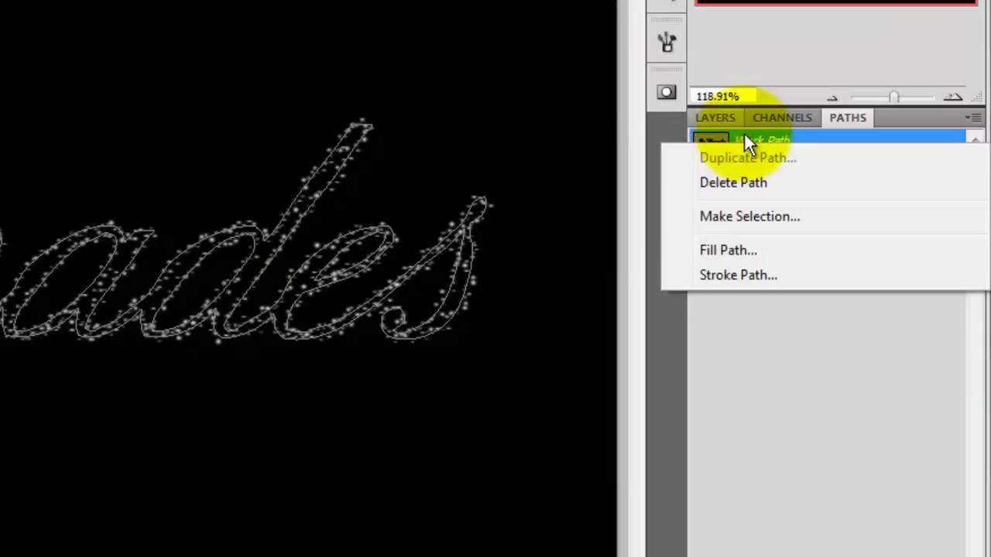
{"action": "left_click", "coordinate": [730, 276]}
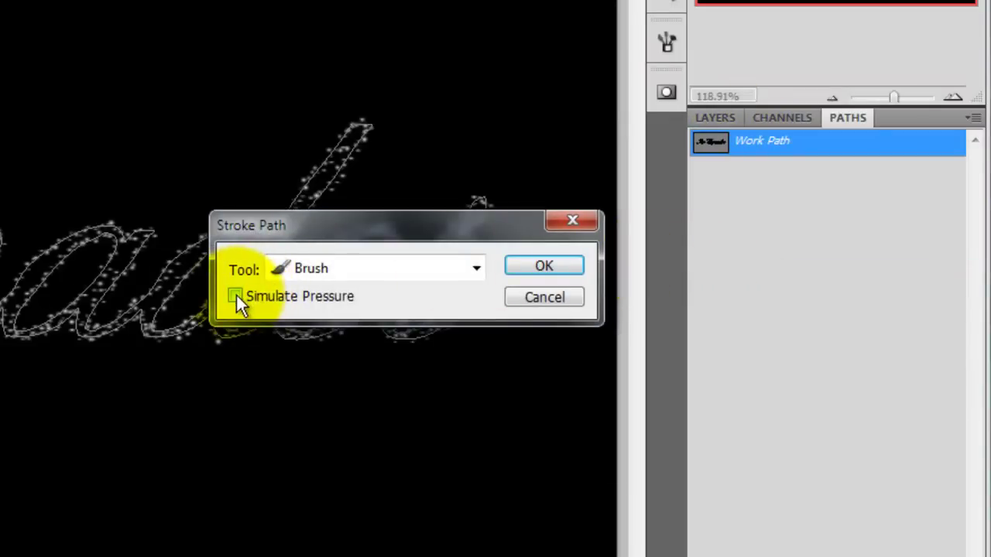
{"action": "left_click", "coordinate": [236, 296]}
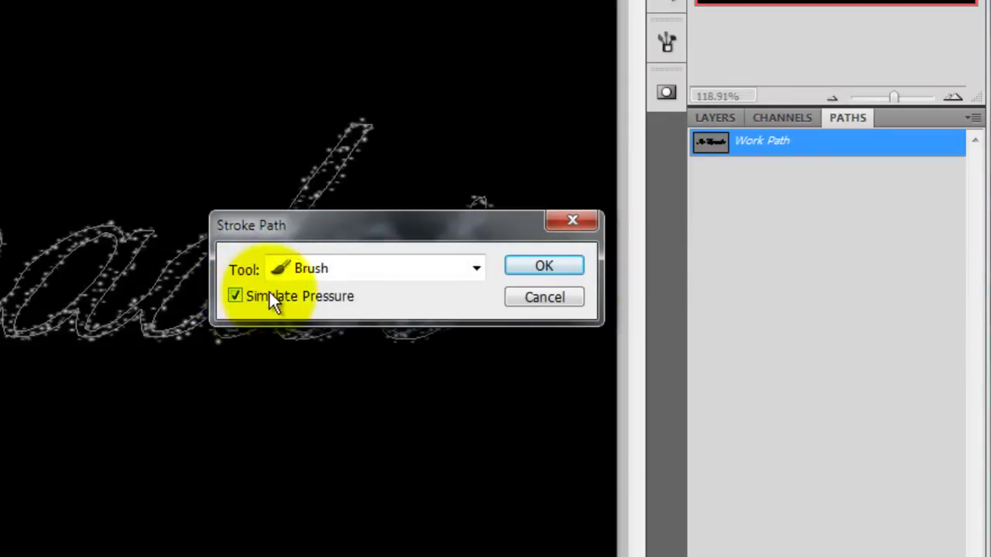
{"action": "left_click", "coordinate": [577, 272]}
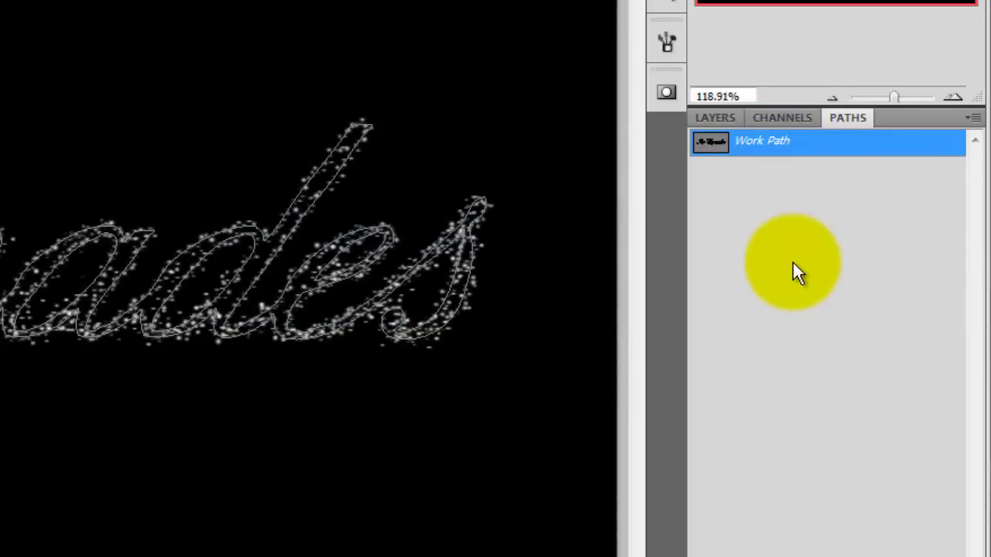
{"action": "left_click", "coordinate": [792, 259]}
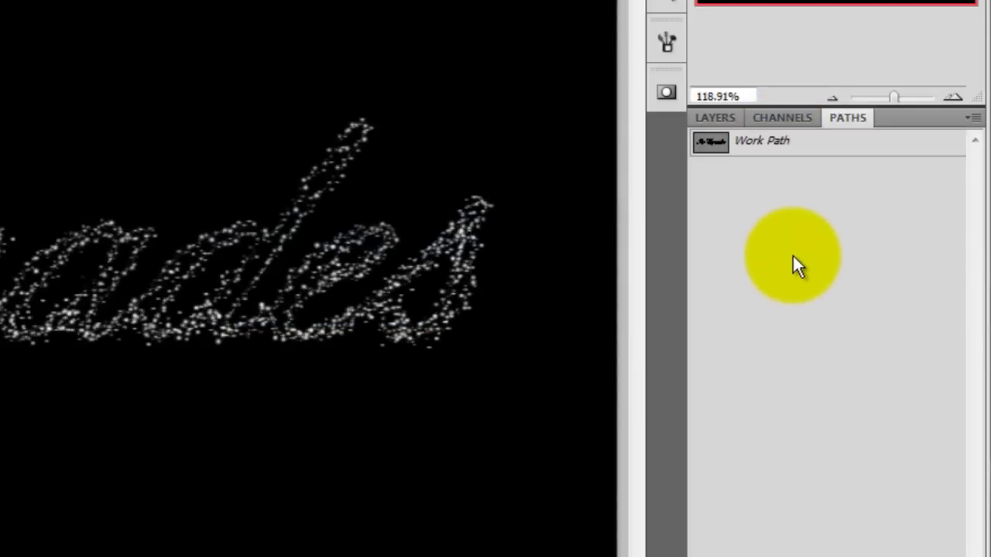
Add a Lighten drop shadow in bright blue 002aff to the text layer
{"action": "left_click", "coordinate": [723, 118]}
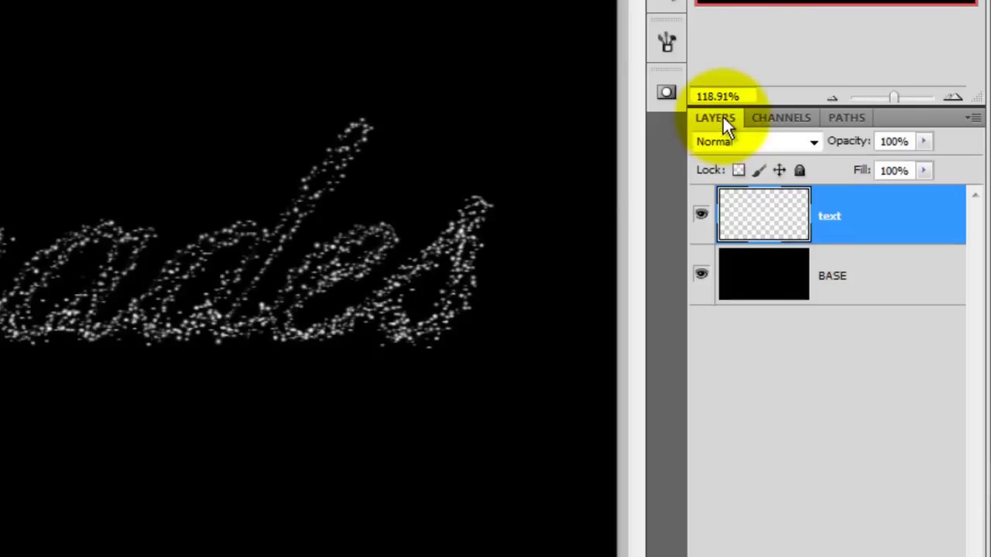
{"action": "double_click", "coordinate": [830, 228]}
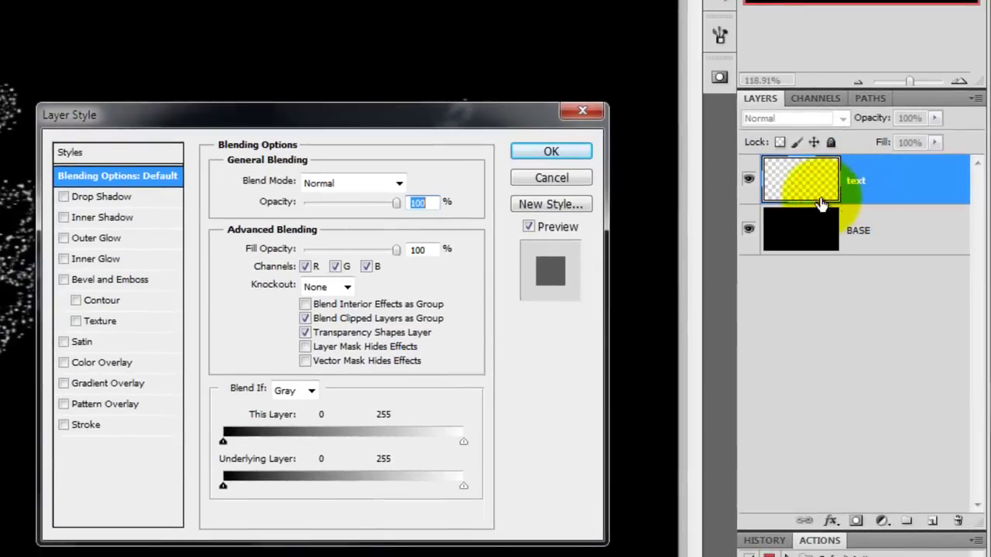
{"action": "left_click", "coordinate": [94, 197]}
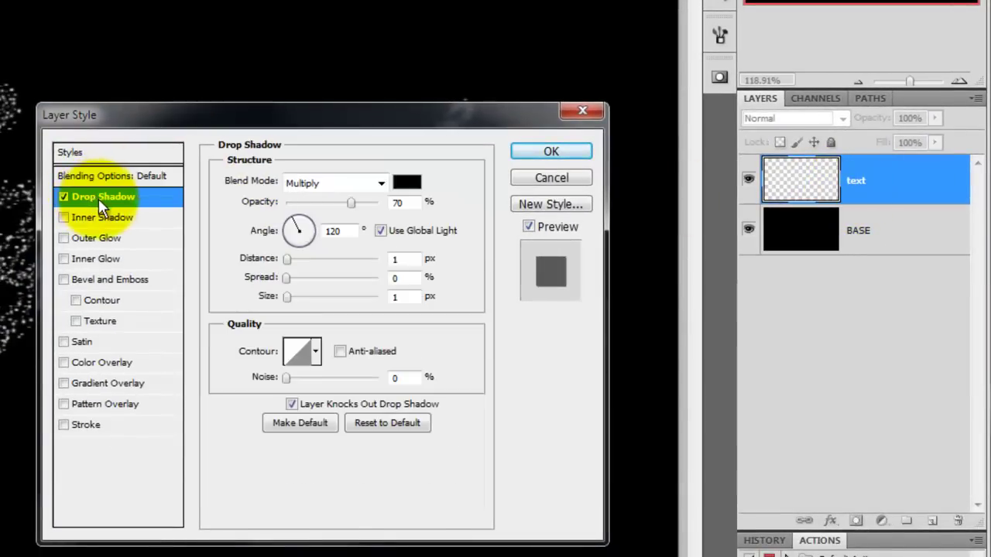
{"action": "left_click", "coordinate": [381, 184]}
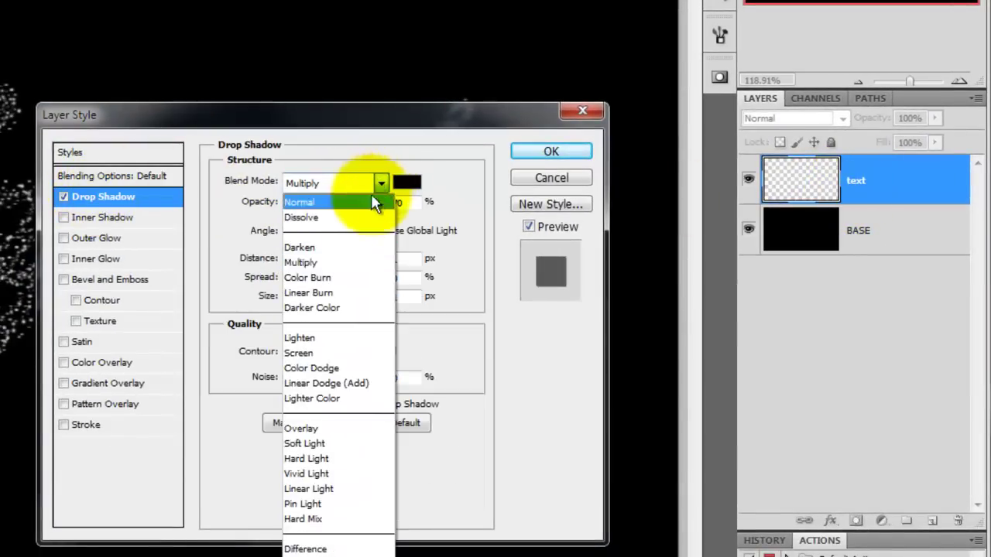
{"action": "left_click", "coordinate": [324, 341]}
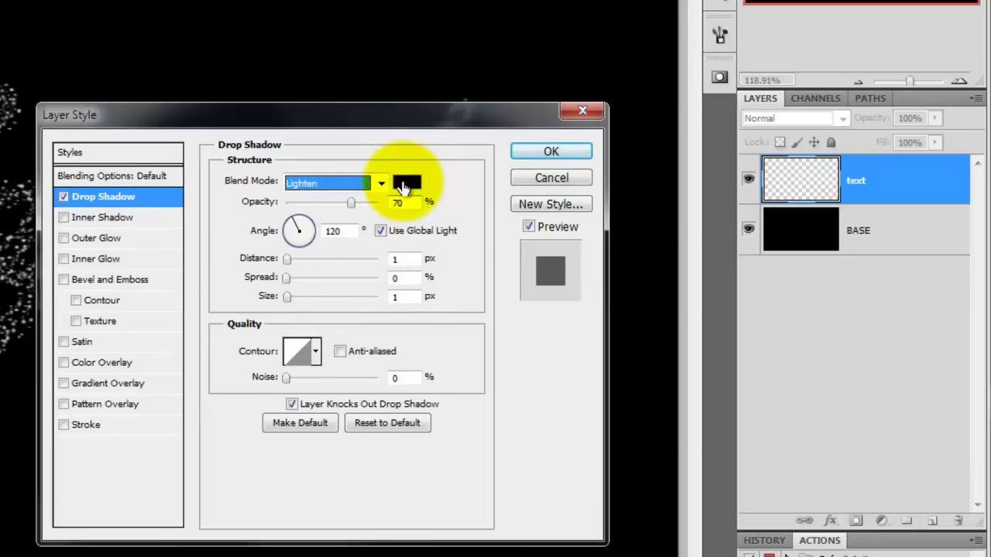
{"action": "left_click", "coordinate": [403, 185]}
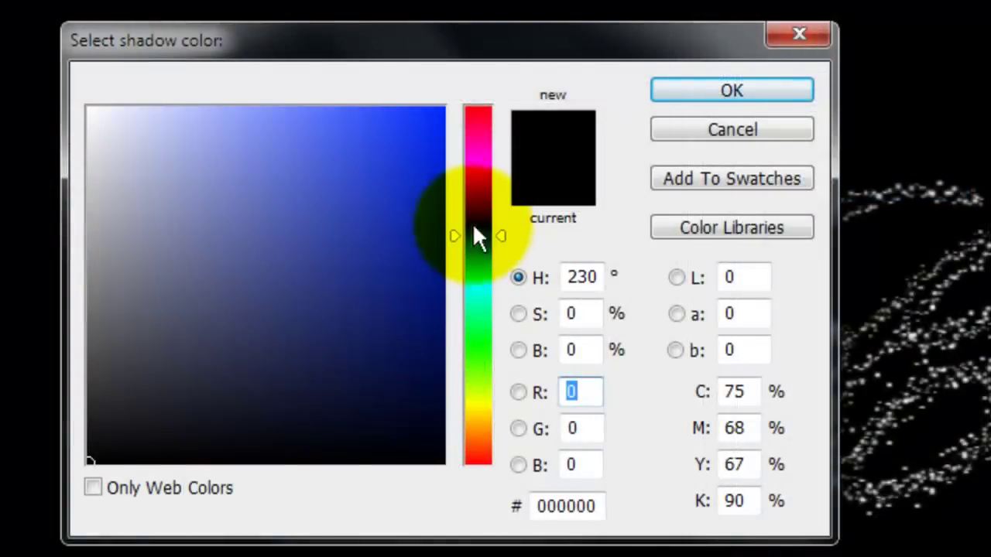
{"action": "left_click_drag", "start_coordinate": [433, 116], "coordinate": [492, 98]}
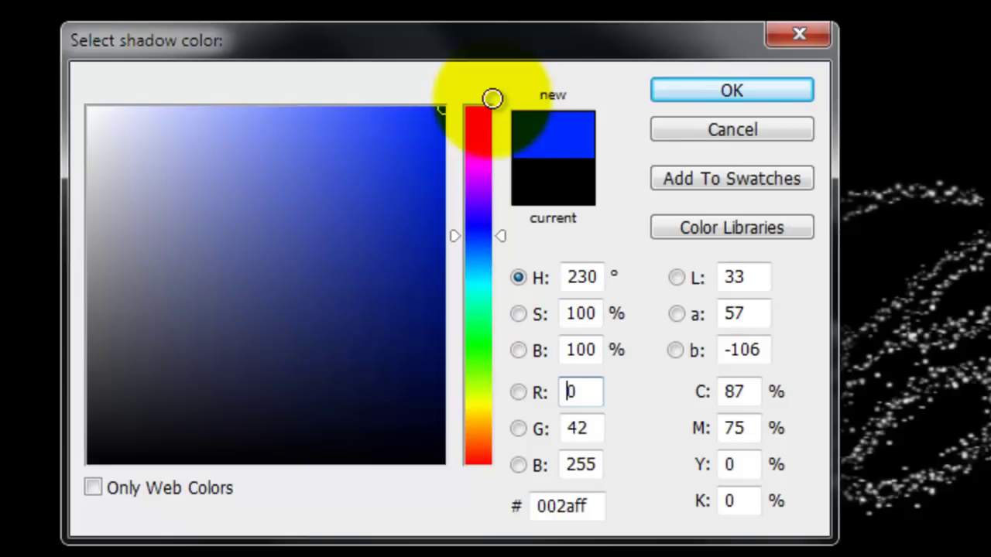
{"action": "left_click", "coordinate": [690, 92]}
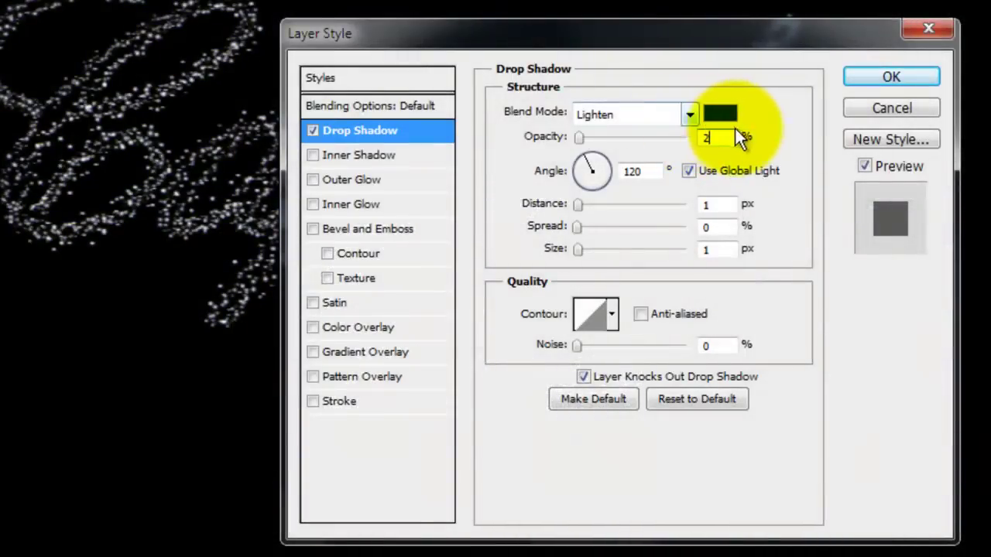
Set the shadow to 20% opacity, 0 px distance and 40% spread
{"action": "type", "text": "20"}
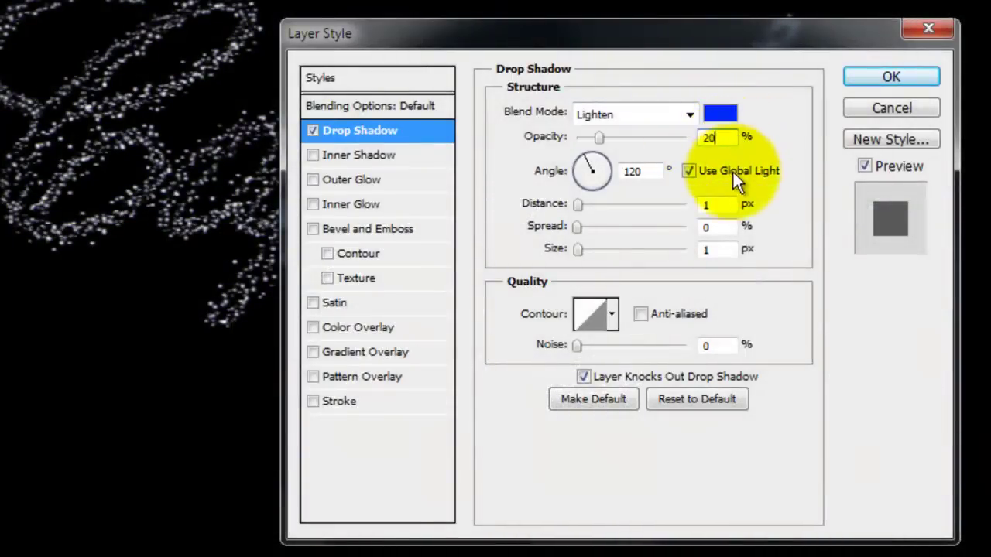
{"action": "double_click", "coordinate": [708, 204]}
{"action": "type", "text": "0"}
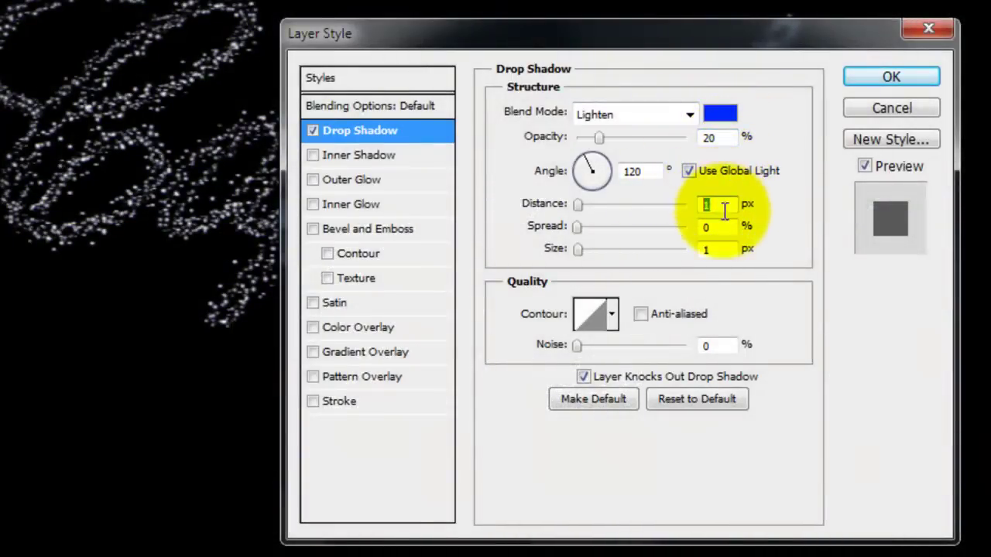
{"action": "double_click", "coordinate": [711, 226]}
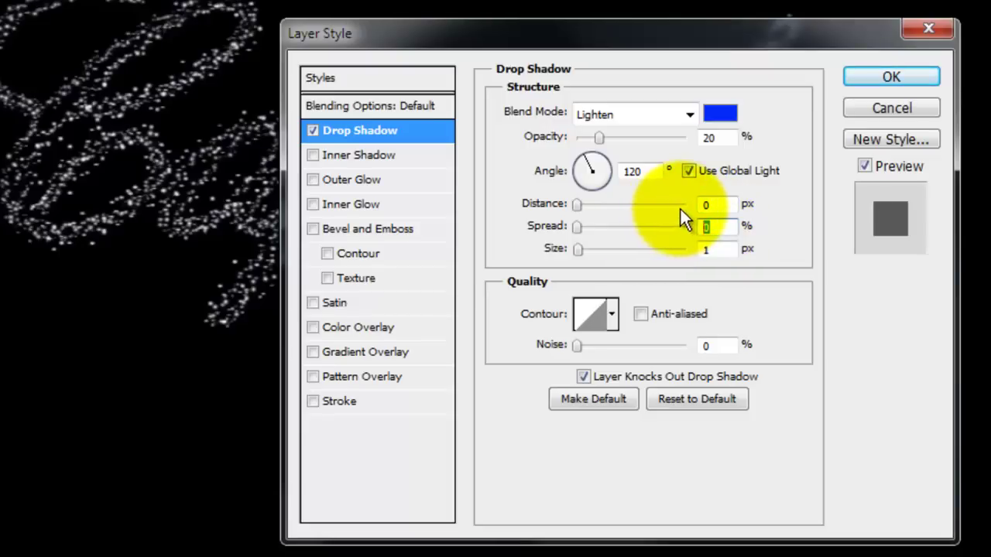
{"action": "type", "text": "40"}
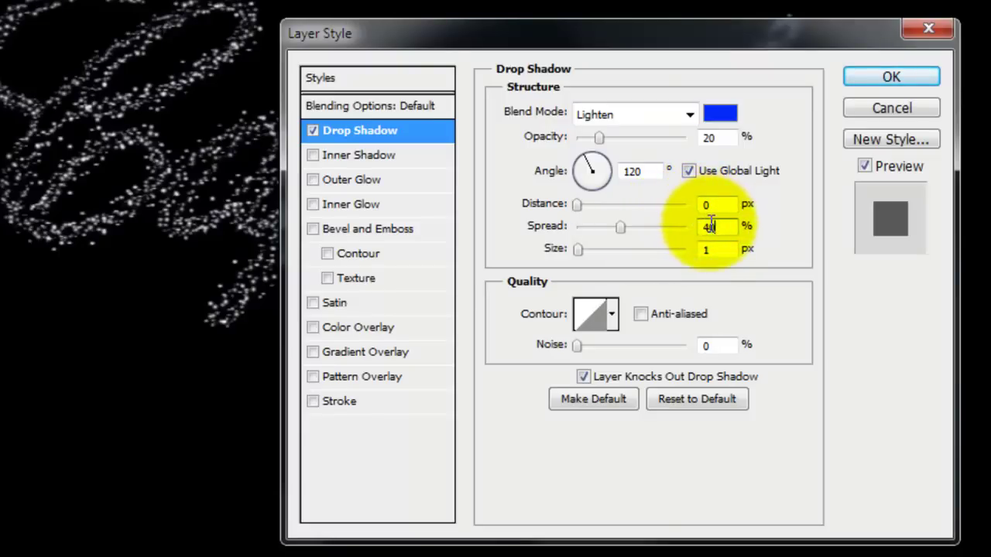
{"action": "double_click", "coordinate": [708, 248]}
Set the shadow size to 15 px and add a Lighten outer glow at 100% opacity
{"action": "type", "text": "15"}
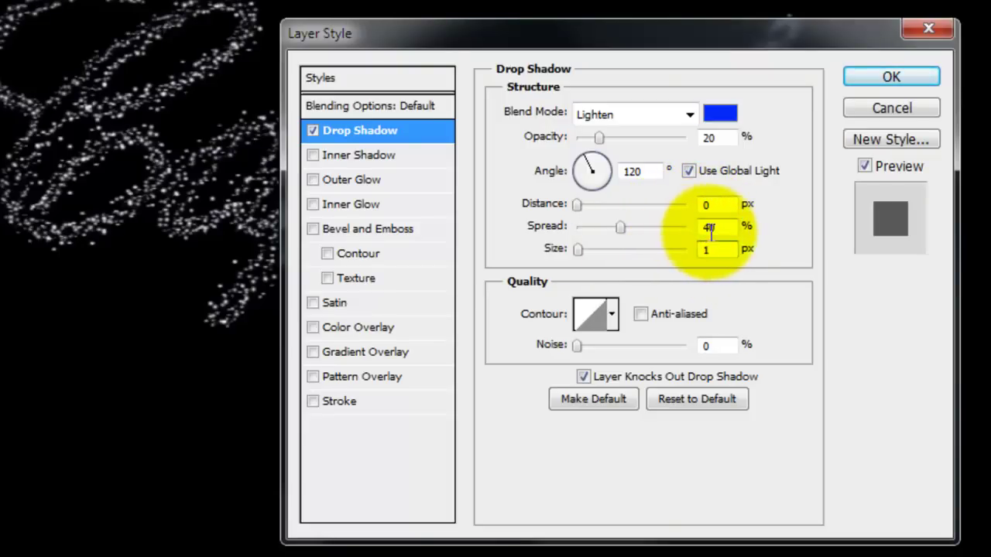
{"action": "left_click", "coordinate": [354, 179]}
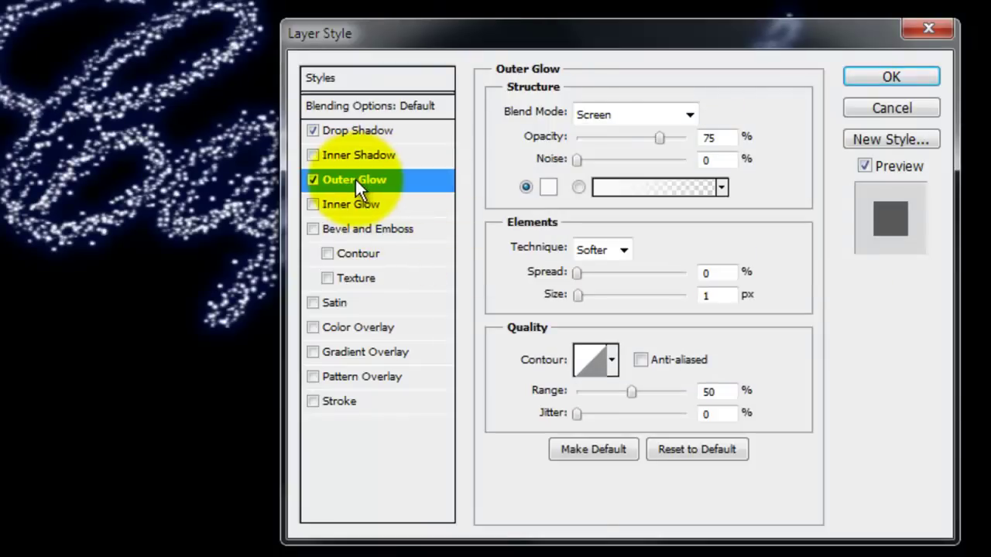
{"action": "left_click", "coordinate": [688, 114]}
{"action": "left_click", "coordinate": [611, 298]}
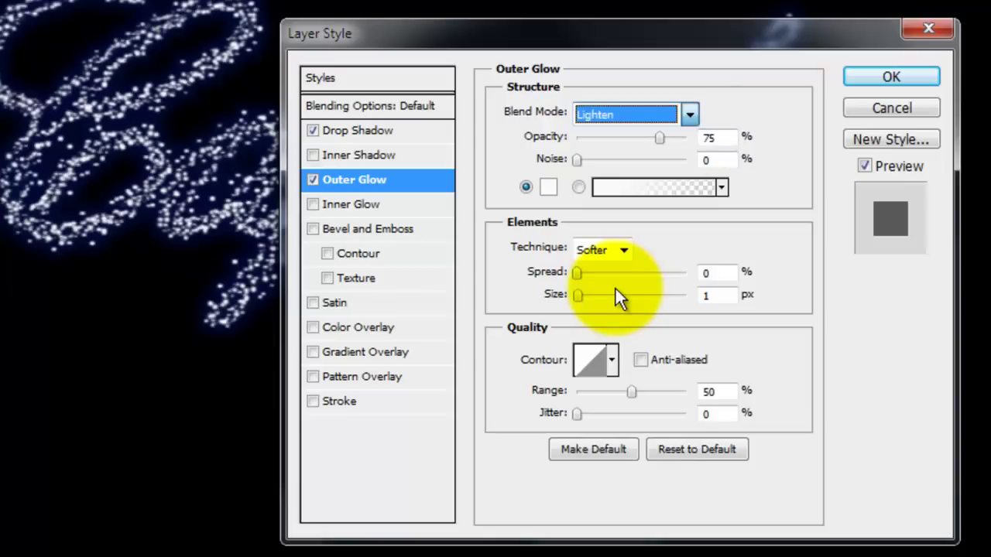
{"action": "left_click_drag", "start_coordinate": [659, 137], "coordinate": [697, 136]}
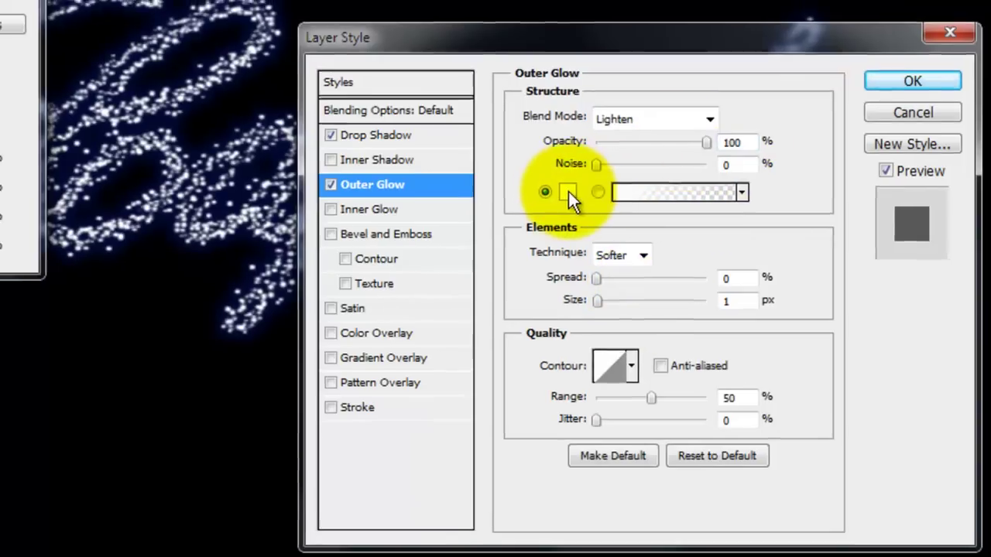
Colour the glow cyan 08fbe1 and apply both layer effects
{"action": "left_click", "coordinate": [568, 191]}
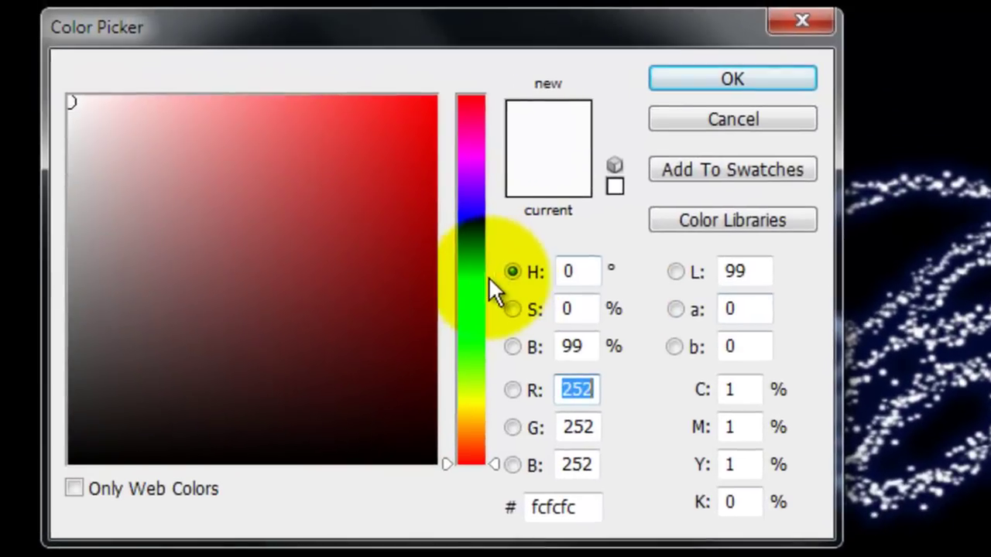
{"action": "left_click", "coordinate": [468, 286]}
{"action": "left_click_drag", "start_coordinate": [405, 137], "coordinate": [424, 101]}
{"action": "left_click", "coordinate": [750, 78]}
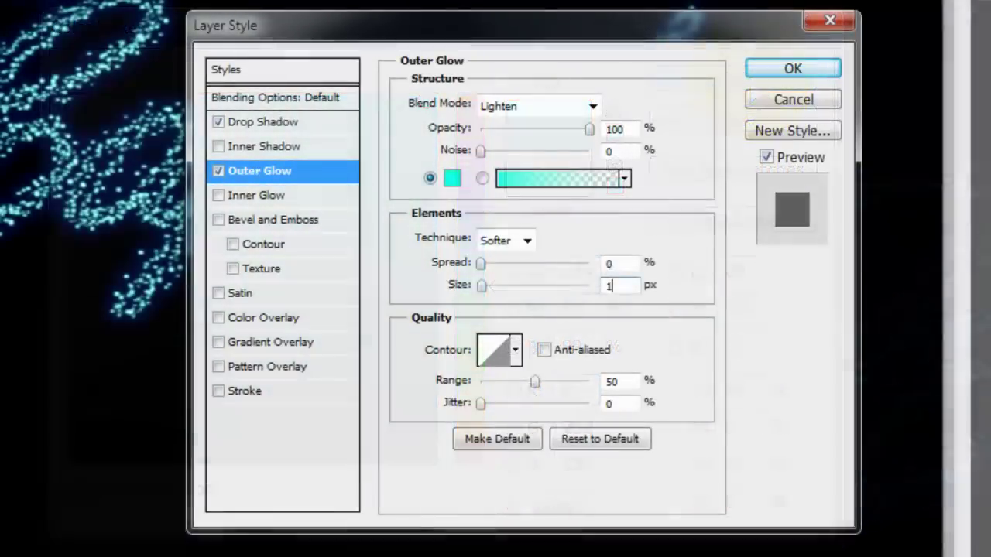
{"action": "left_click", "coordinate": [780, 68]}
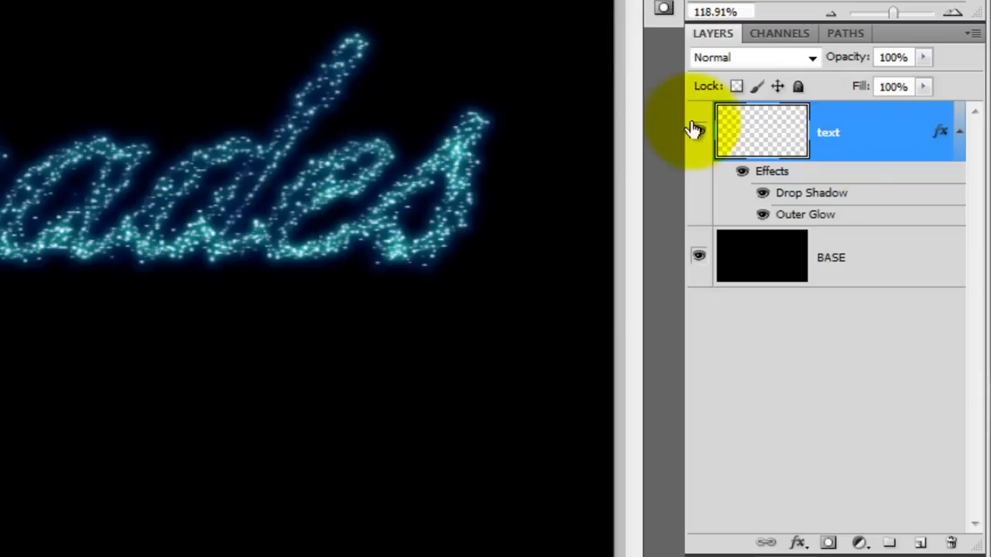
Hide the text layer and add a new empty layer above BASE
{"action": "left_click", "coordinate": [701, 135]}
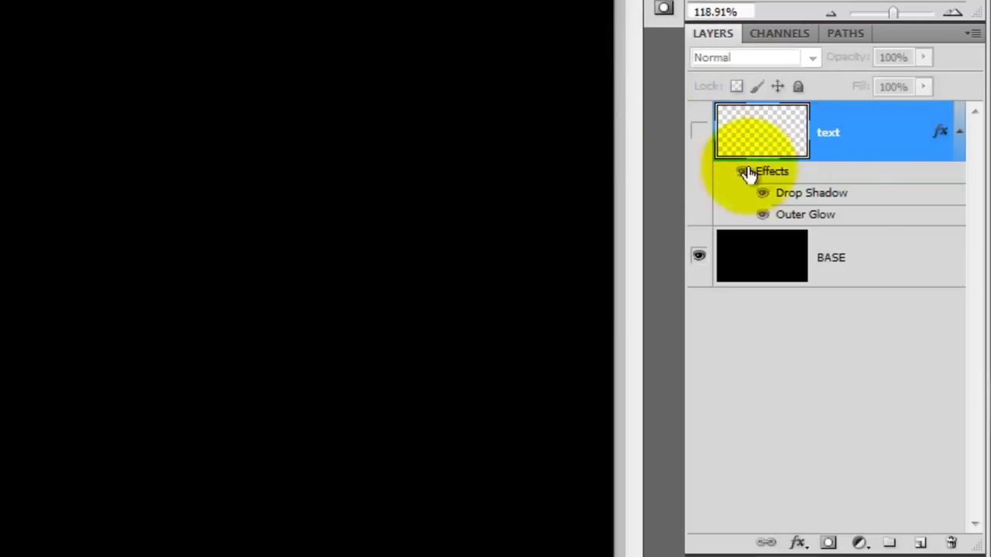
{"action": "left_click", "coordinate": [861, 282]}
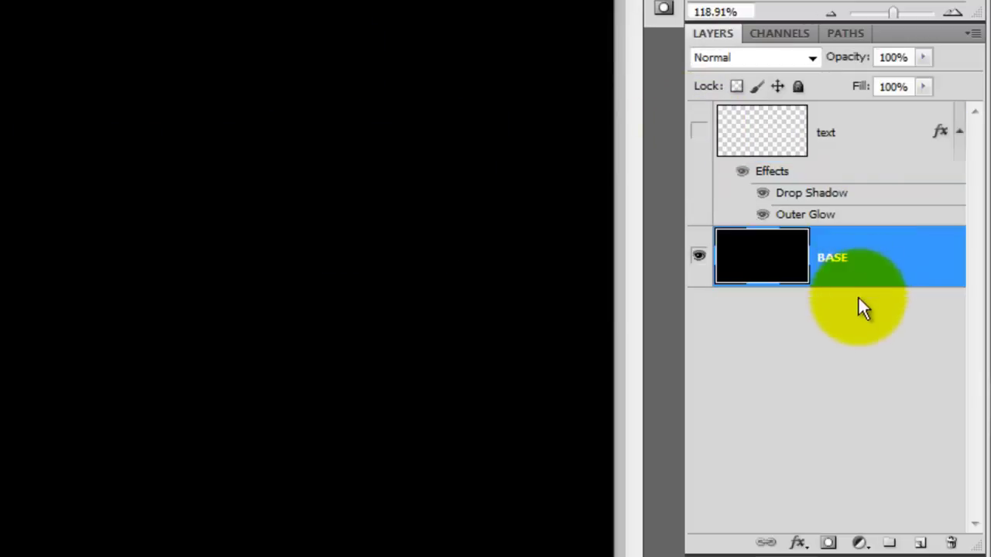
{"action": "left_click", "coordinate": [919, 544]}
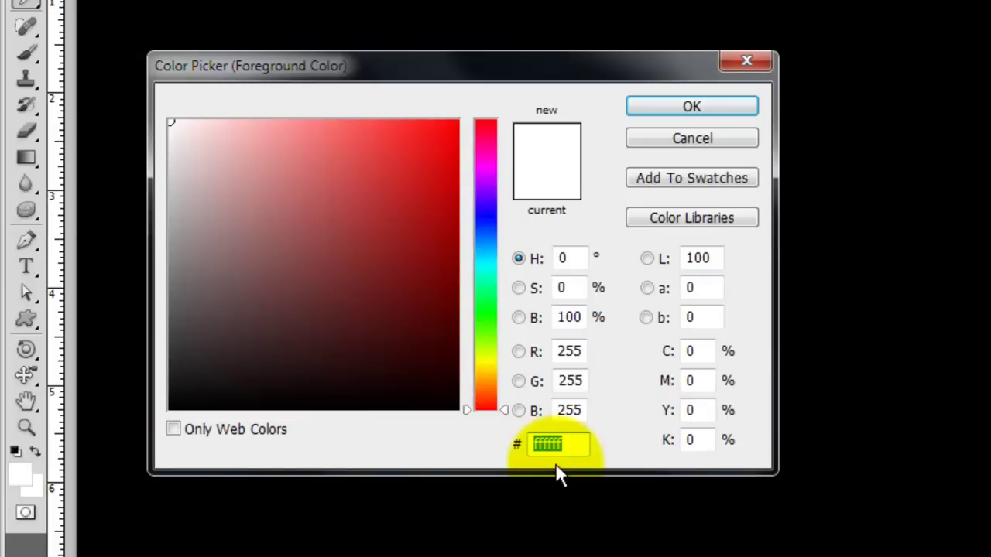
Make dark teal 05313b the background colour and pale blue 9abed5 the foreground colour
{"action": "type", "text": "053"}
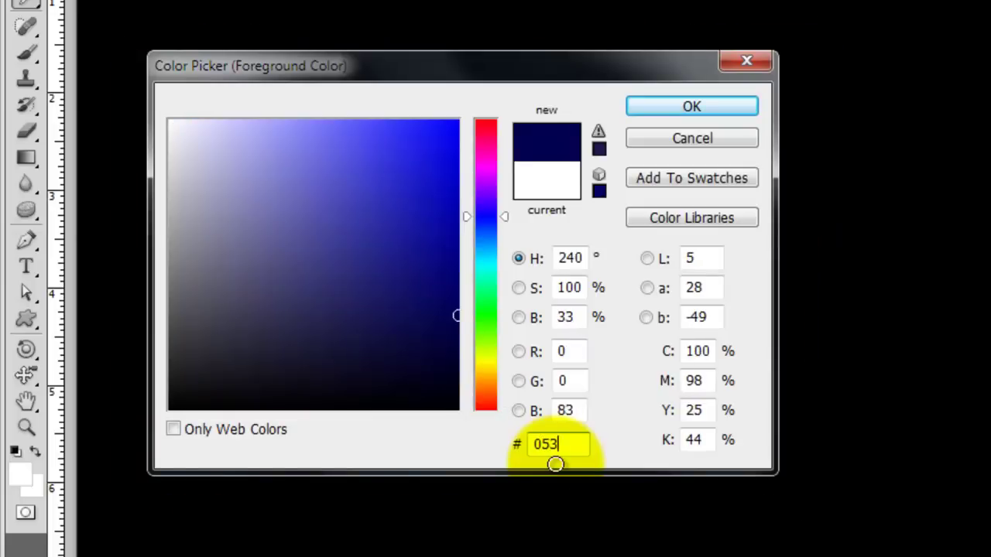
{"action": "type", "text": "13b"}
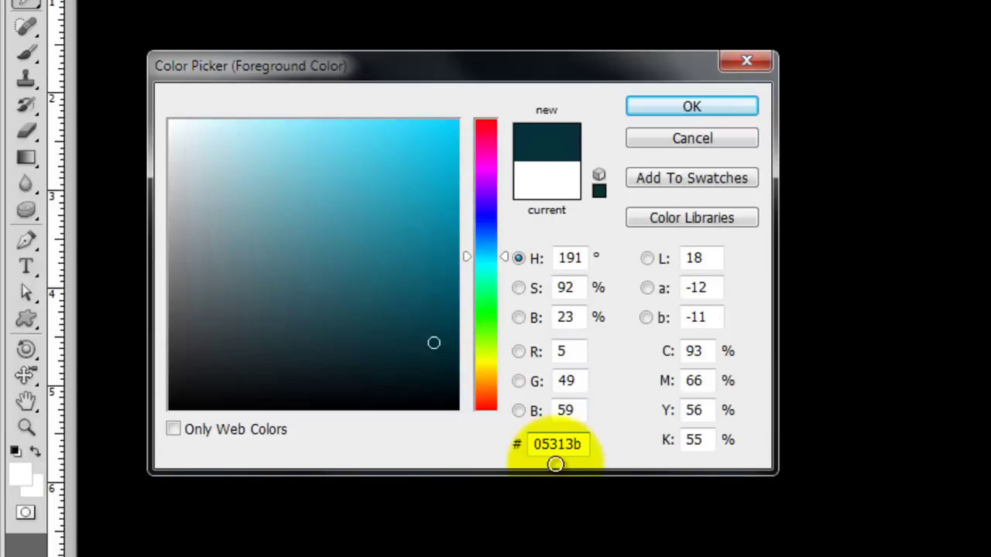
{"action": "left_click", "coordinate": [684, 101]}
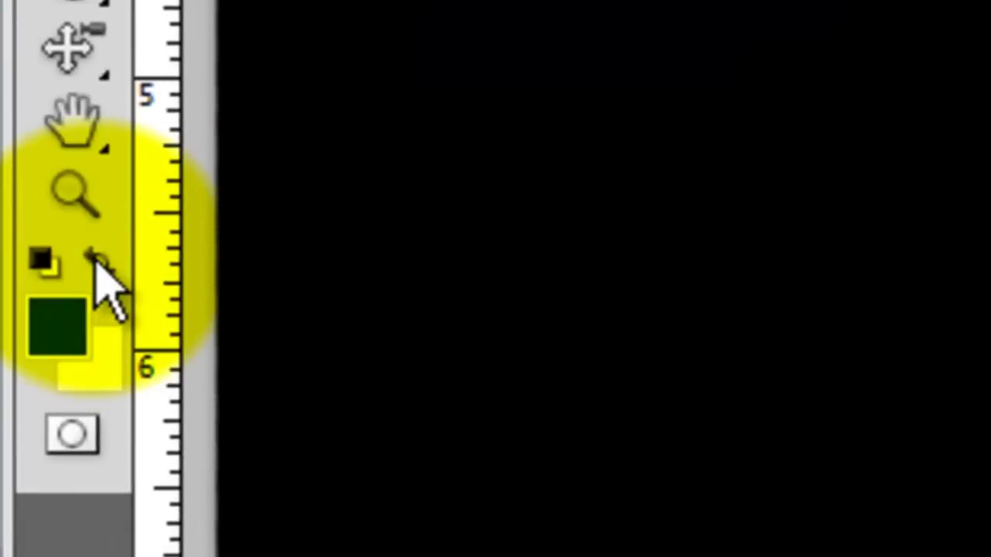
{"action": "left_click", "coordinate": [94, 265]}
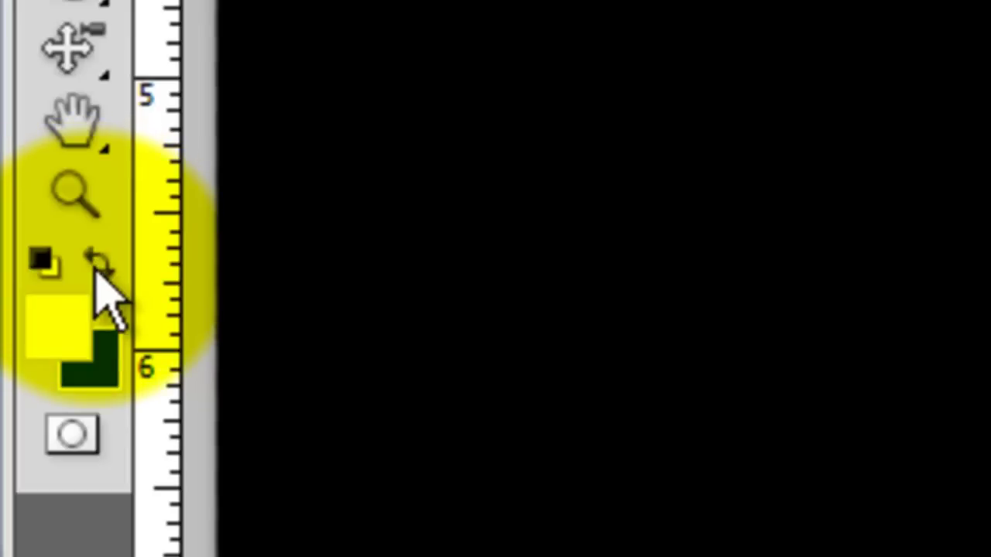
{"action": "left_click", "coordinate": [64, 334]}
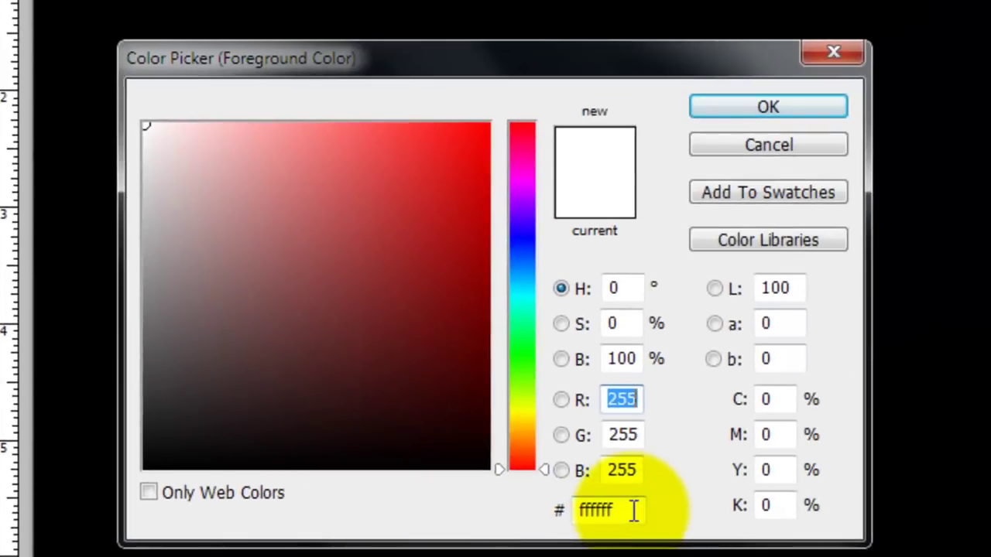
{"action": "left_click", "coordinate": [611, 509]}
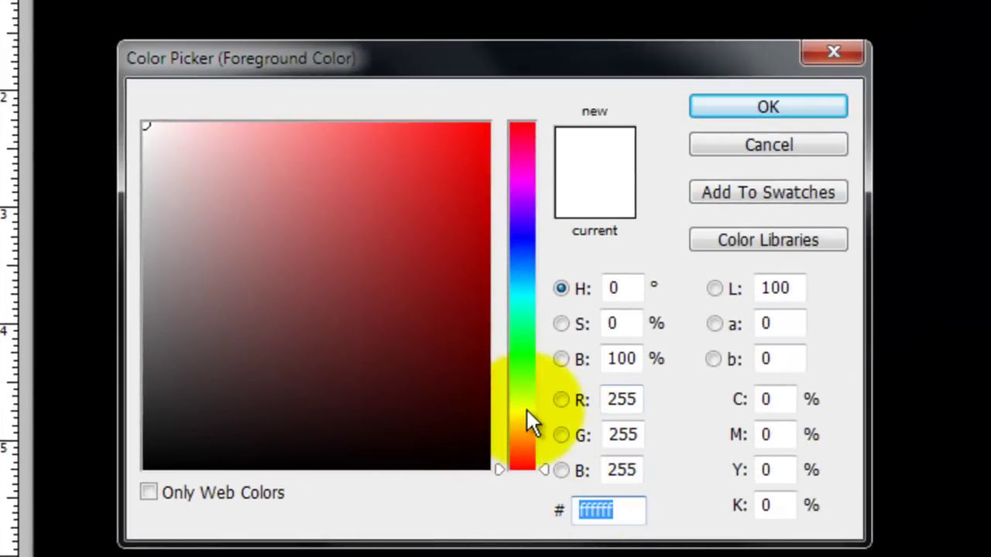
{"action": "type", "text": "9abed5"}
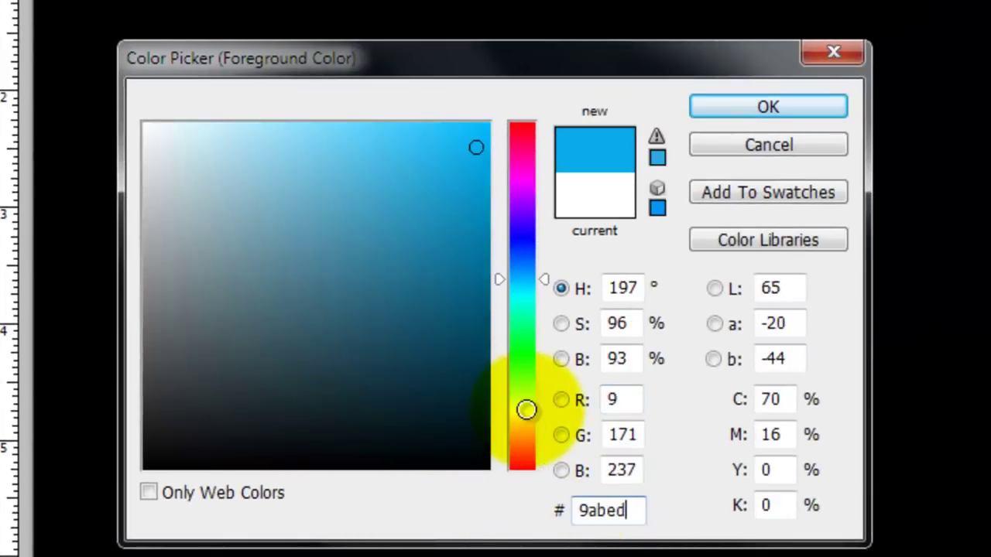
{"action": "left_click", "coordinate": [765, 111]}
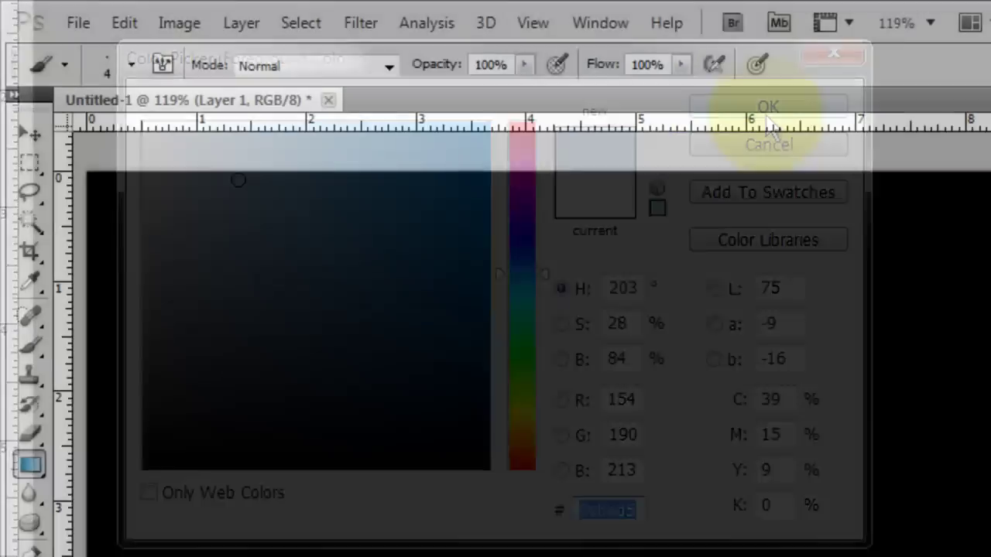
Choose the linear Gradient Tool and move the pale blue stop to the gradient's middle
{"action": "left_click", "coordinate": [30, 463]}
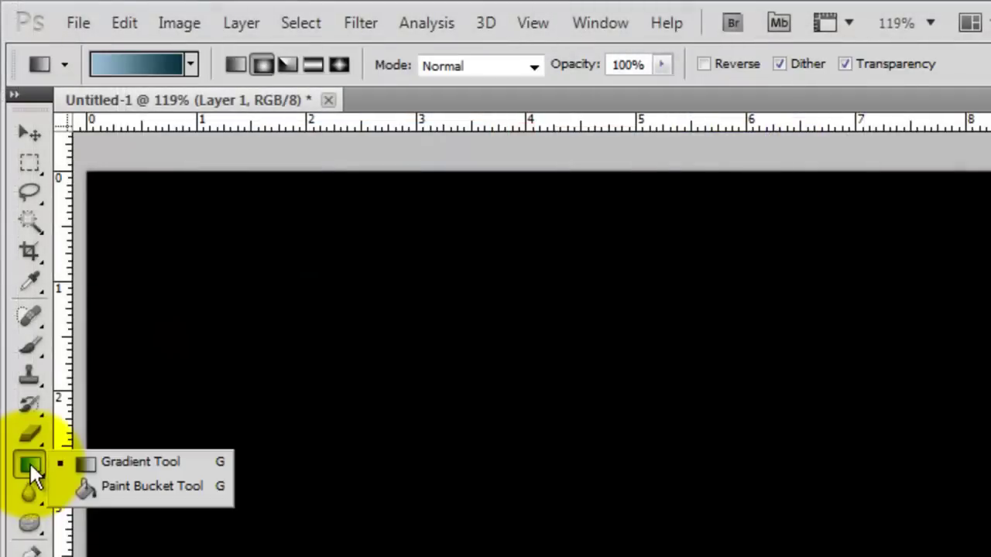
{"action": "left_click", "coordinate": [128, 464]}
{"action": "left_click", "coordinate": [236, 66]}
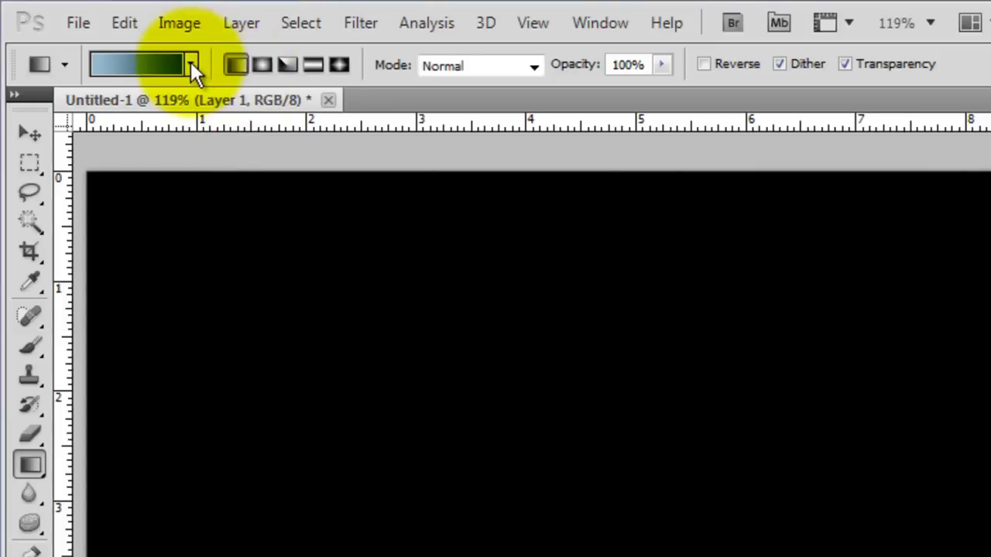
{"action": "left_click", "coordinate": [144, 65]}
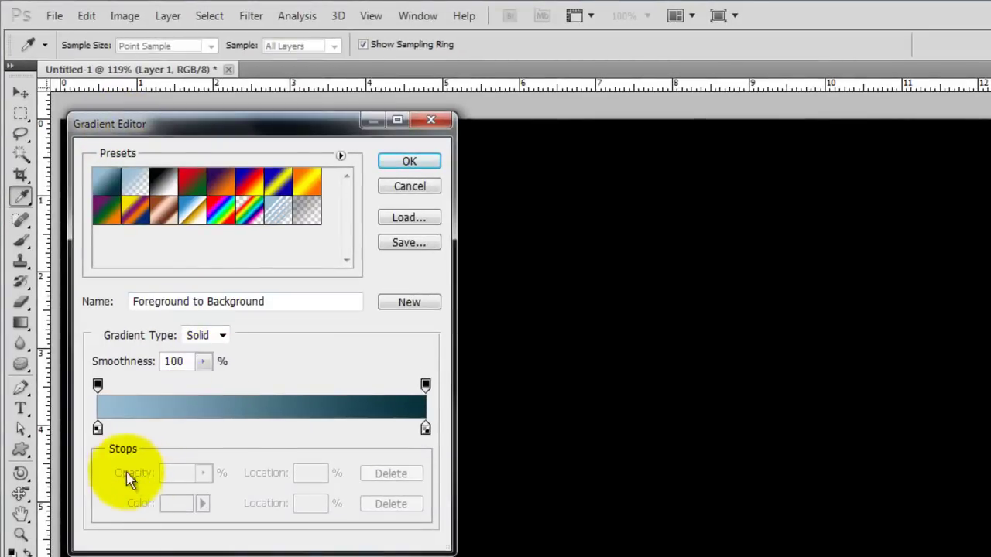
{"action": "left_click_drag", "start_coordinate": [97, 430], "coordinate": [256, 431]}
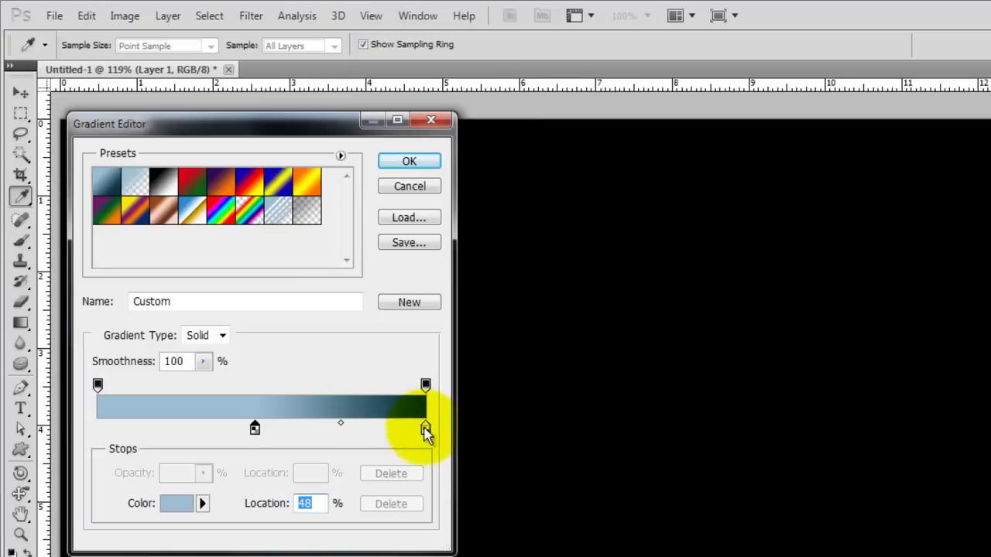
Add a dark teal stop at the left end and drag the gradient upward across Layer 1
{"action": "left_click", "coordinate": [425, 431]}
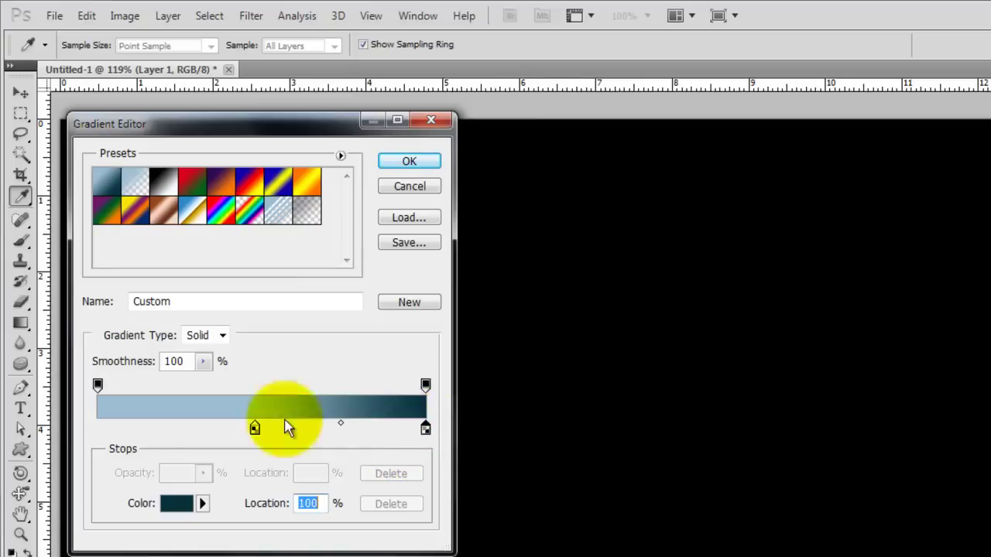
{"action": "left_click", "coordinate": [97, 429]}
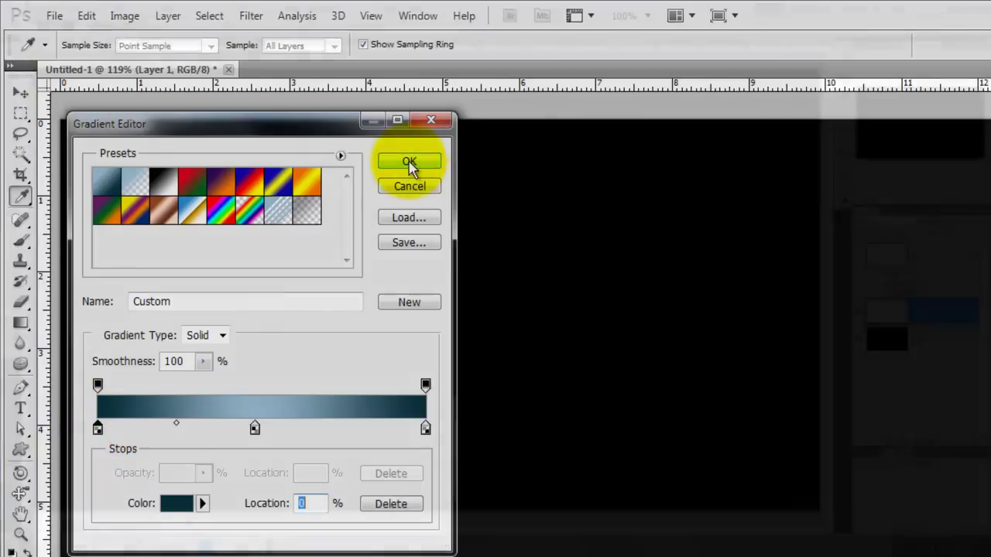
{"action": "left_click", "coordinate": [304, 411]}
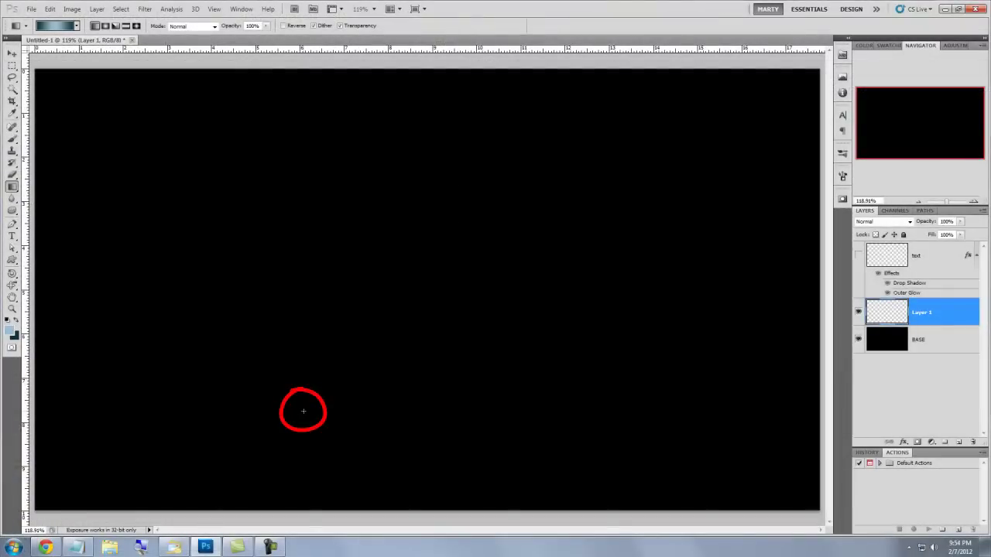
{"action": "left_click_drag", "start_coordinate": [303, 411], "coordinate": [358, 115]}
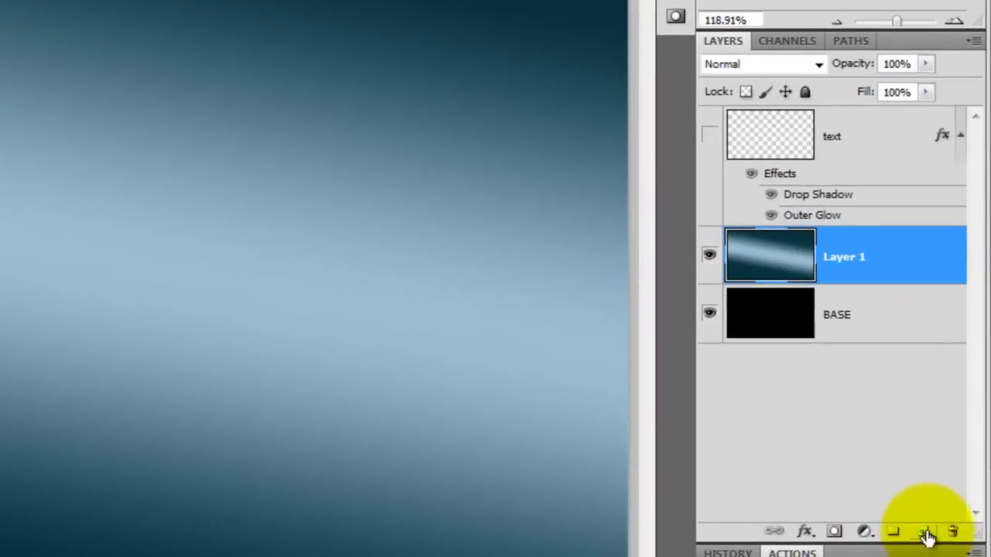
On new Layer 2, drag a radial Foreground to Background gradient from the left edge
{"action": "left_click", "coordinate": [959, 444]}
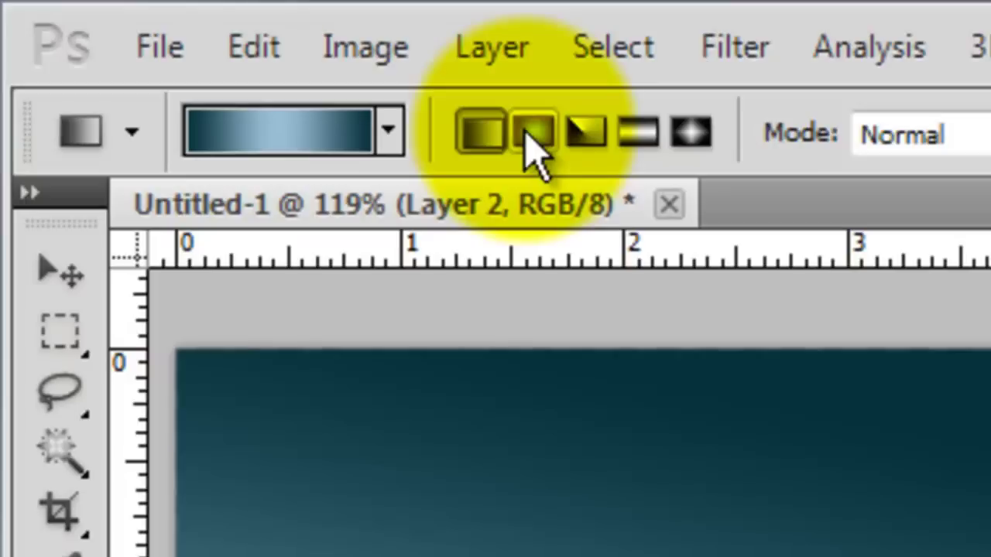
{"action": "left_click", "coordinate": [536, 135]}
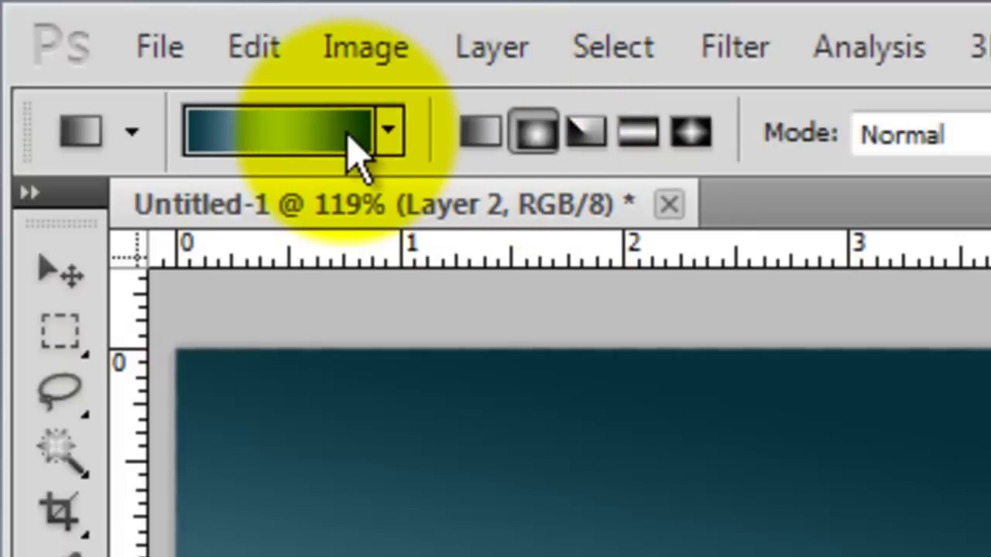
{"action": "left_click", "coordinate": [352, 143]}
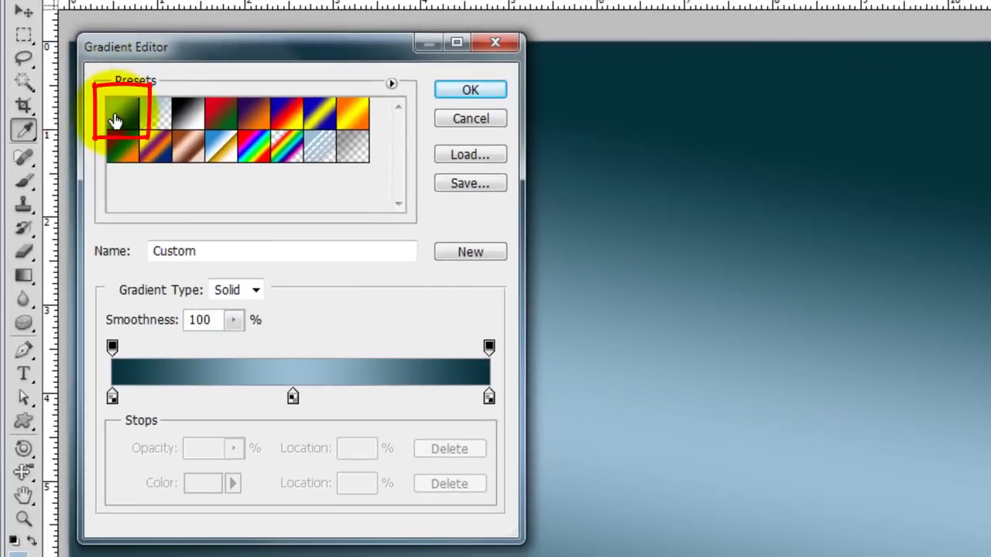
{"action": "left_click", "coordinate": [114, 120]}
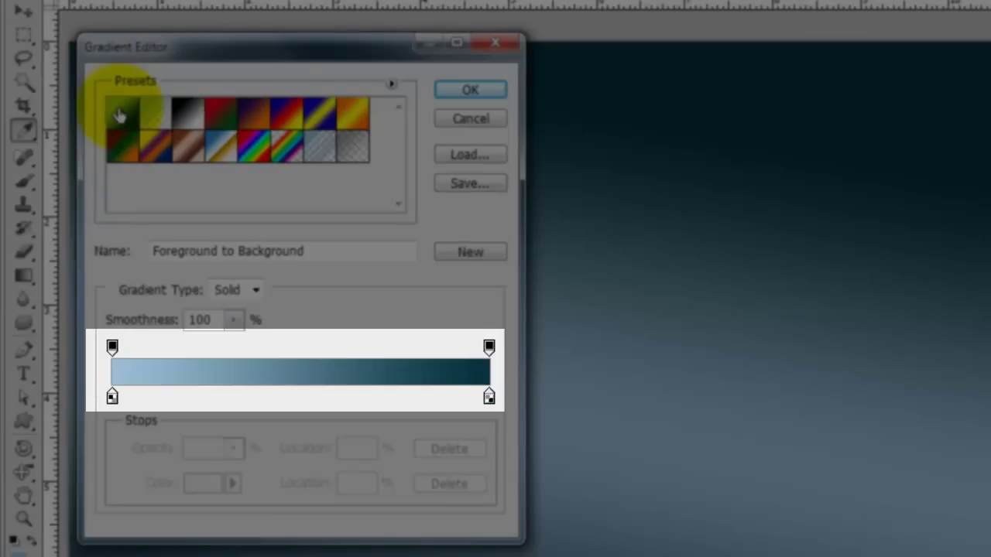
{"action": "left_click", "coordinate": [458, 93]}
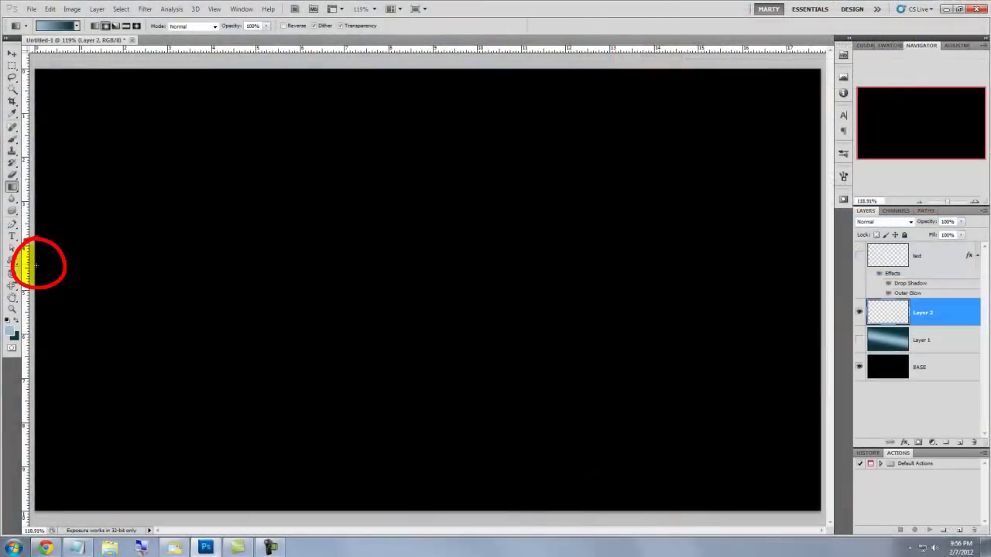
{"action": "left_click_drag", "start_coordinate": [35, 265], "coordinate": [192, 269]}
{"action": "left_click_drag", "start_coordinate": [452, 270], "coordinate": [452, 270]}
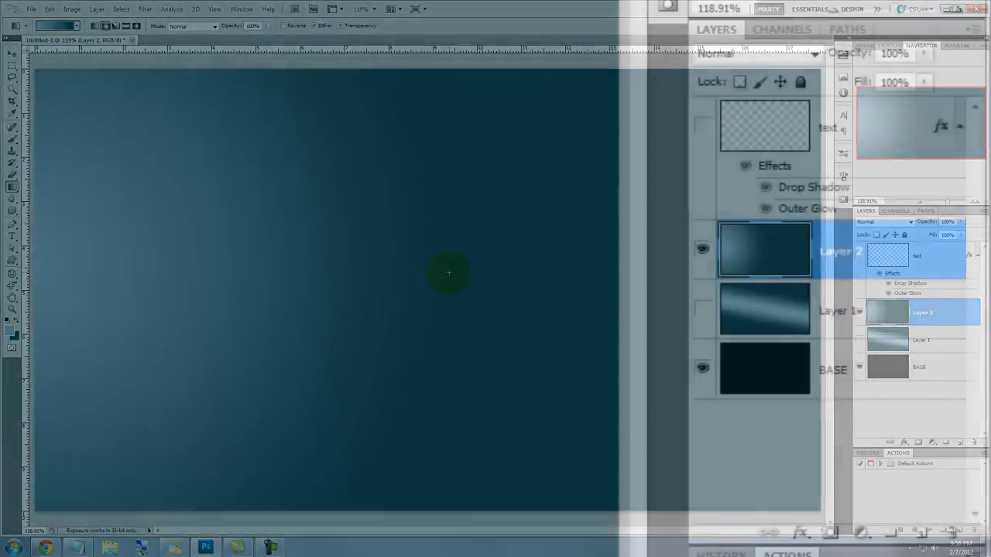
Set Layer 2 to Overlay blending and make Layer 1 visible again
{"action": "left_click", "coordinate": [908, 222]}
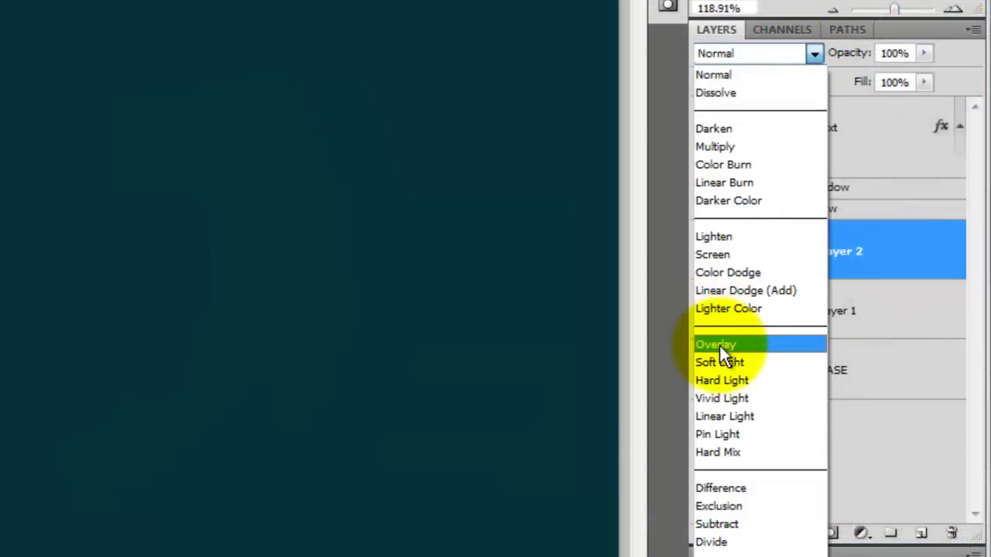
{"action": "left_click", "coordinate": [735, 344]}
{"action": "left_click", "coordinate": [704, 318]}
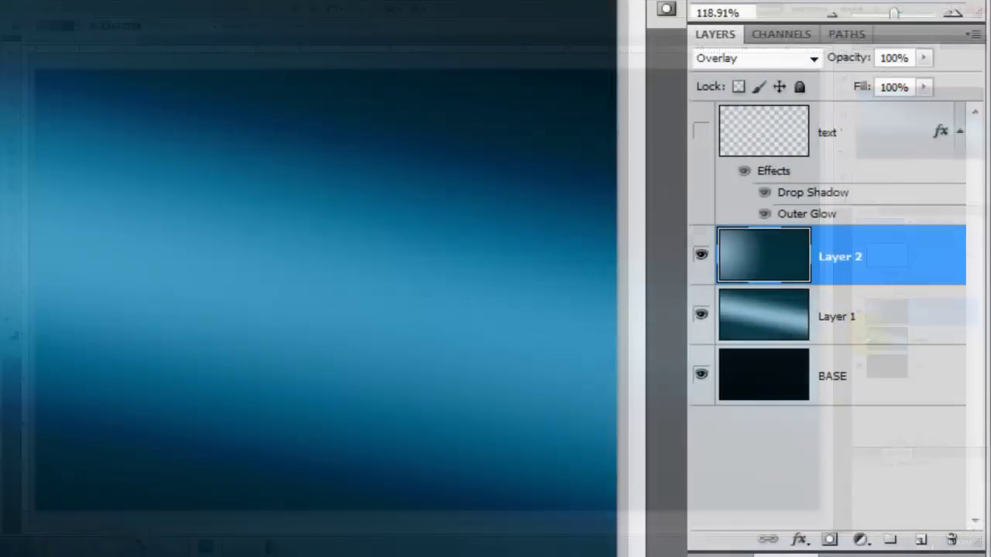
Show the text layer, move a new Layer 3 above it, and fill it with black
{"action": "left_click", "coordinate": [858, 255]}
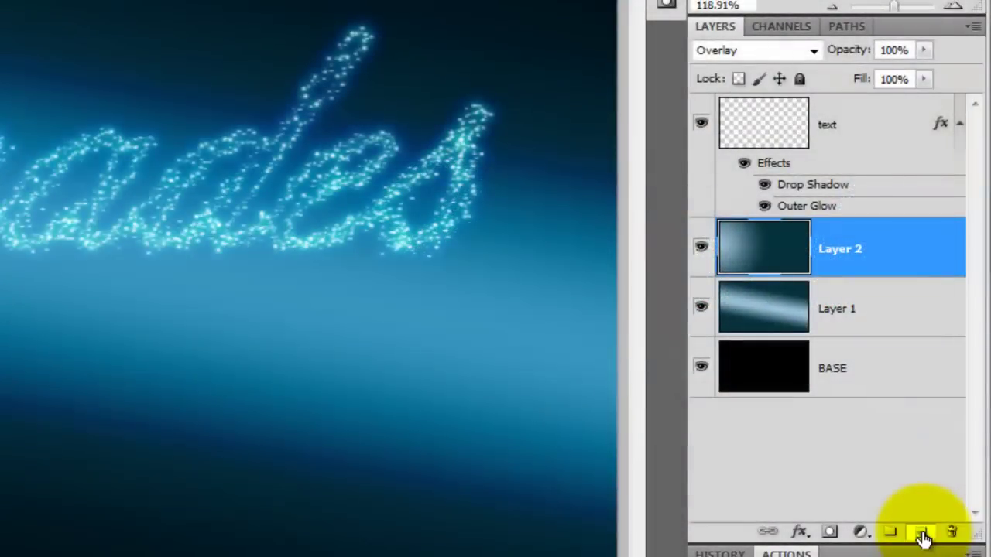
{"action": "left_click", "coordinate": [921, 532]}
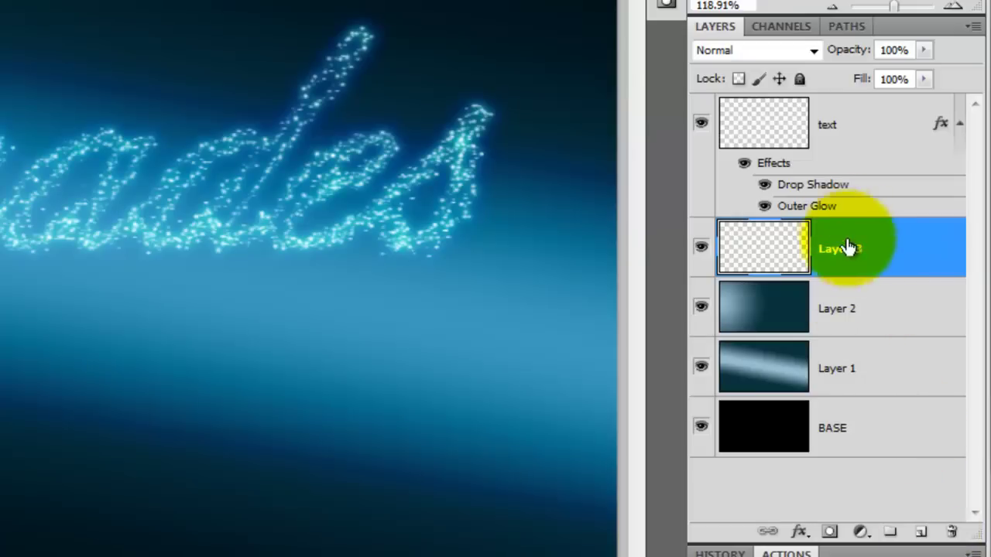
{"action": "left_click_drag", "start_coordinate": [843, 243], "coordinate": [851, 115]}
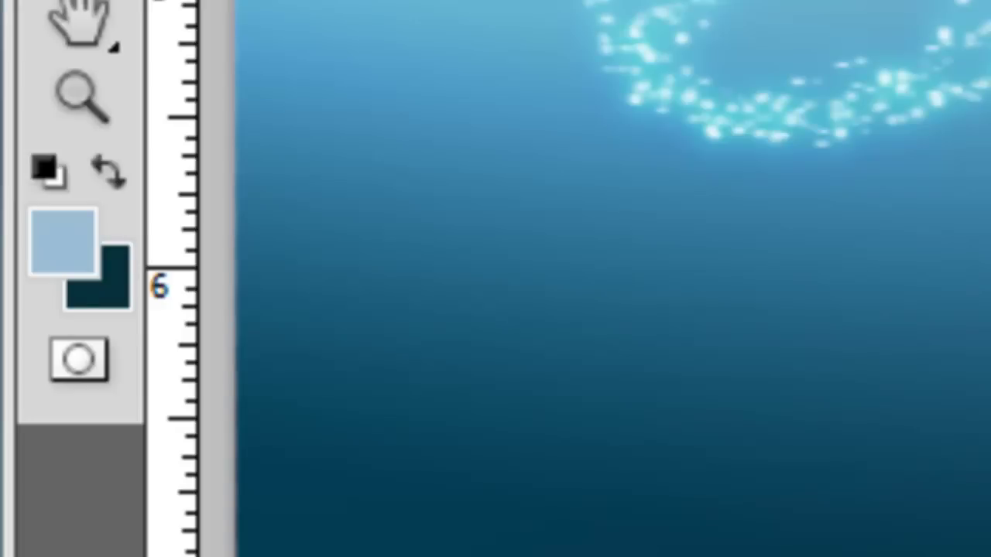
{"action": "key", "text": "d"}
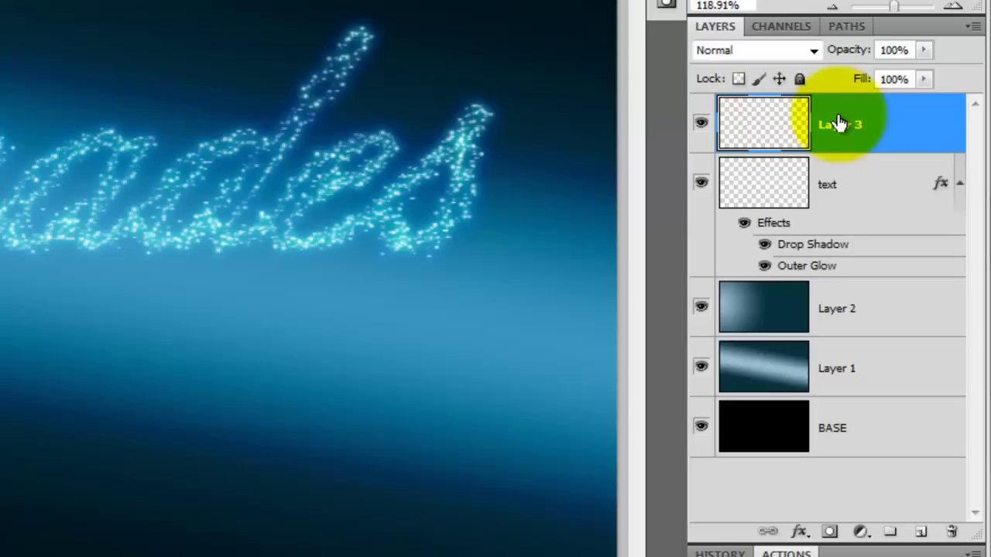
{"action": "key", "text": "alt+Delete"}
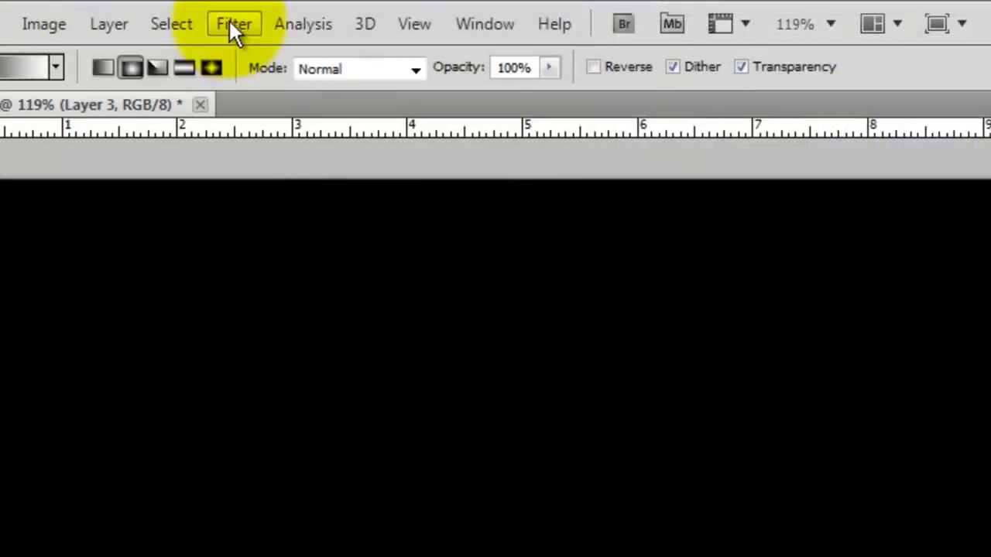
Apply a 105mm Prime Lens Flare at 89% brightness, centred toward the upper left
{"action": "left_click", "coordinate": [230, 28]}
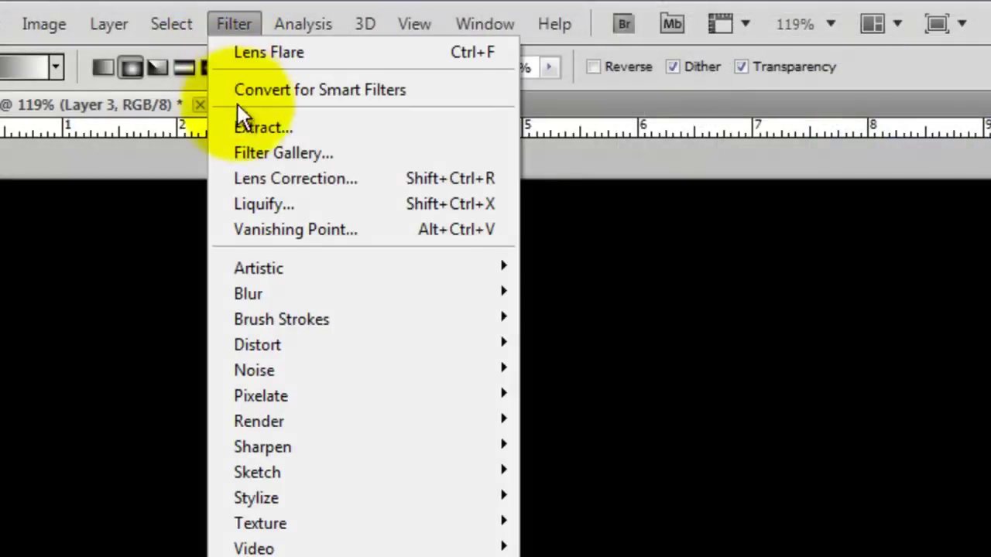
{"action": "mouse_move", "coordinate": [247, 421]}
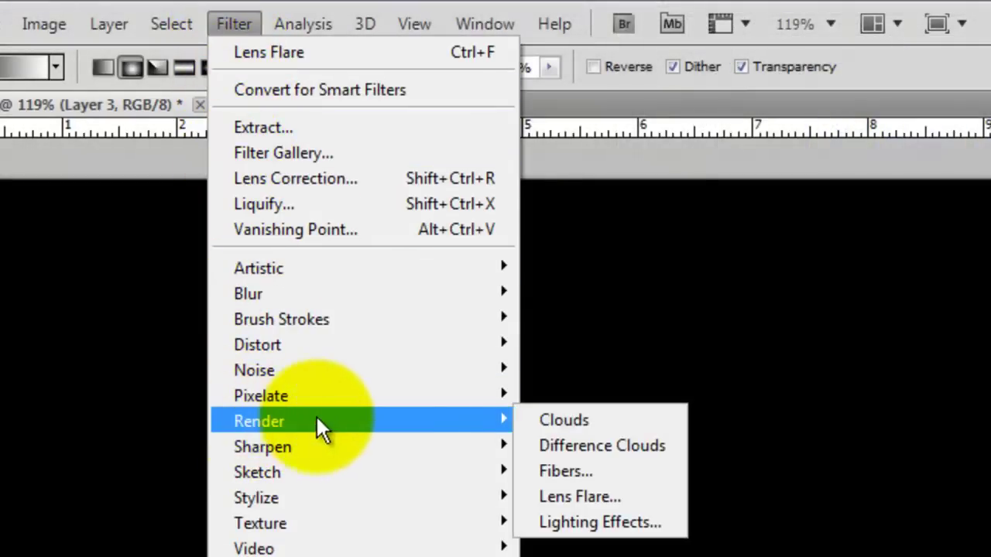
{"action": "left_click", "coordinate": [577, 496]}
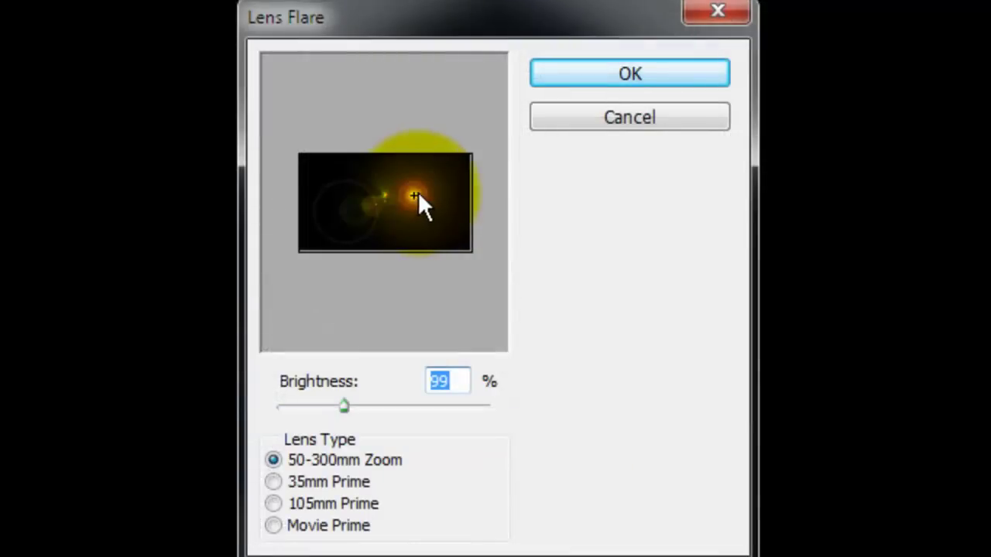
{"action": "left_click_drag", "start_coordinate": [418, 191], "coordinate": [344, 193]}
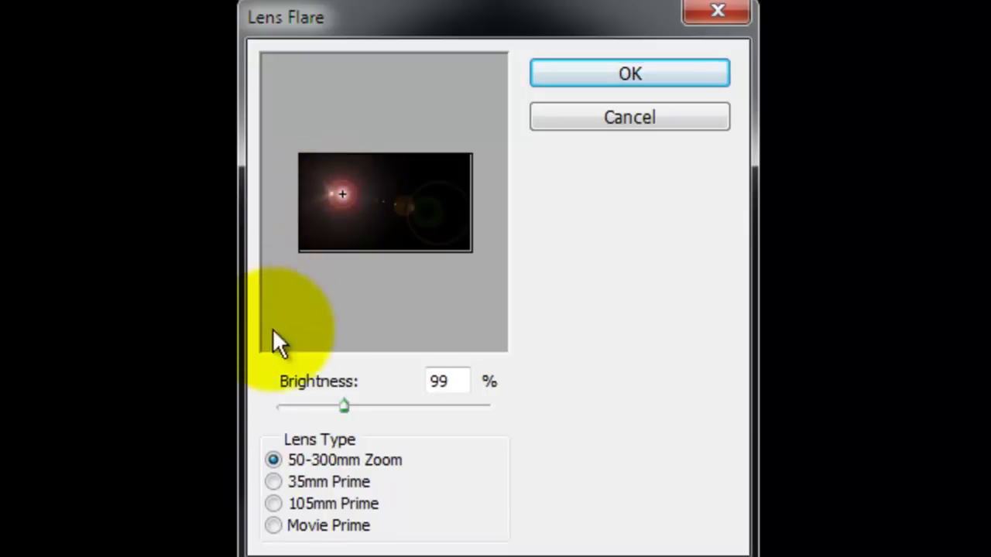
{"action": "left_click", "coordinate": [274, 503]}
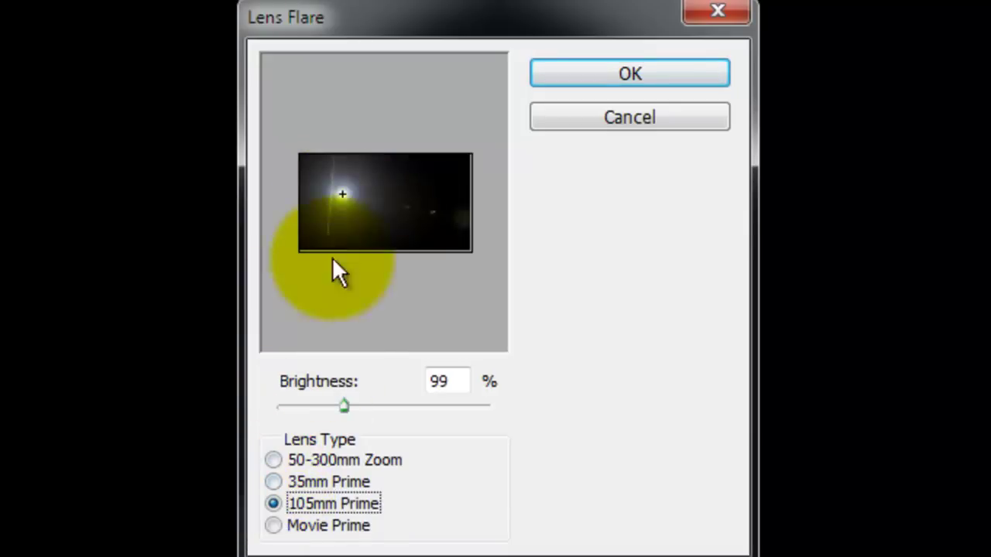
{"action": "left_click", "coordinate": [344, 193]}
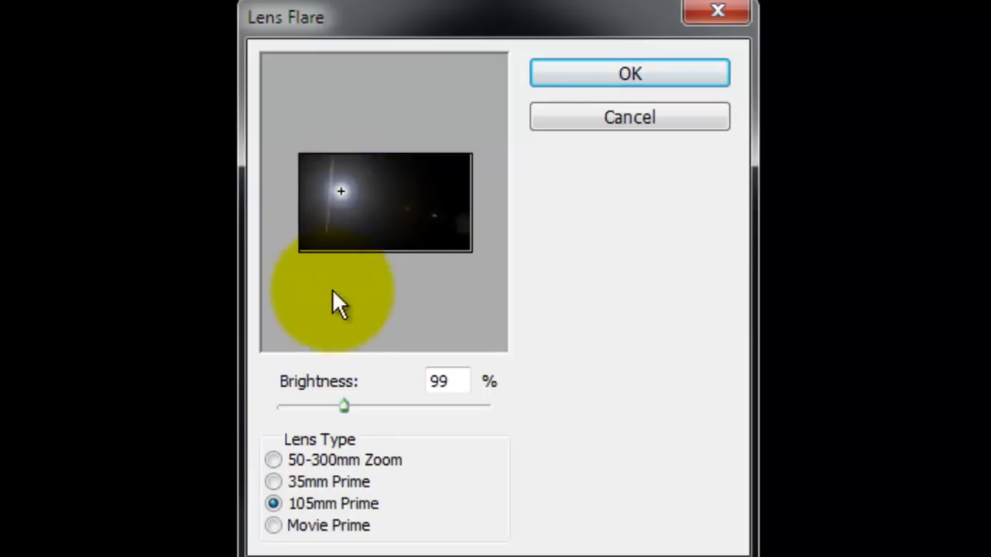
{"action": "left_click_drag", "start_coordinate": [344, 405], "coordinate": [337, 404]}
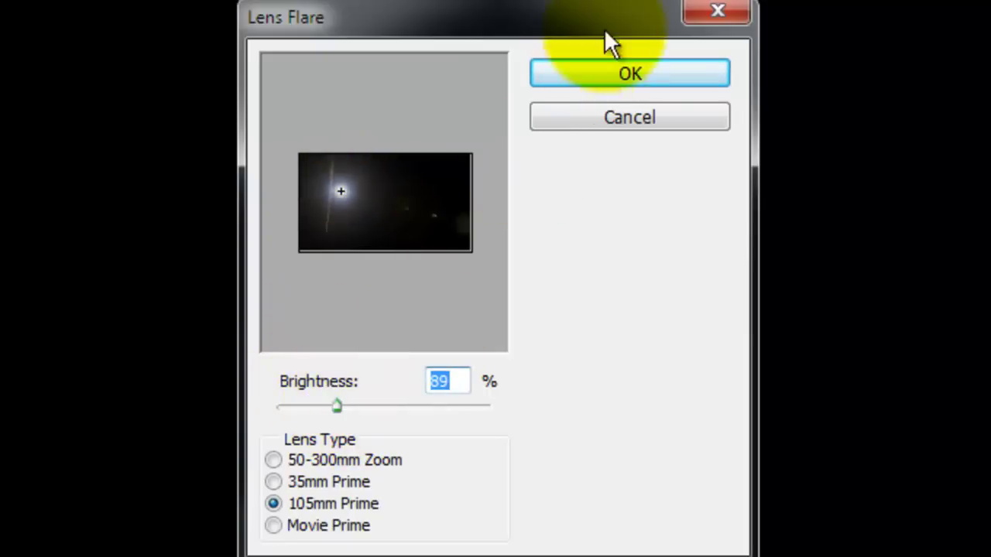
{"action": "left_click", "coordinate": [607, 71]}
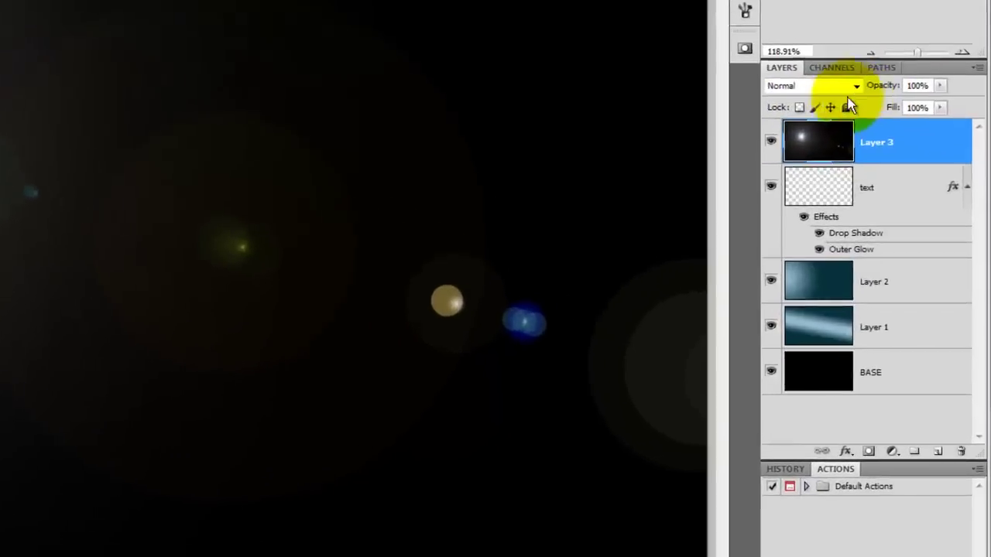
Set Layer 3 to Soft Light and add two text copies above it
{"action": "left_click", "coordinate": [855, 86]}
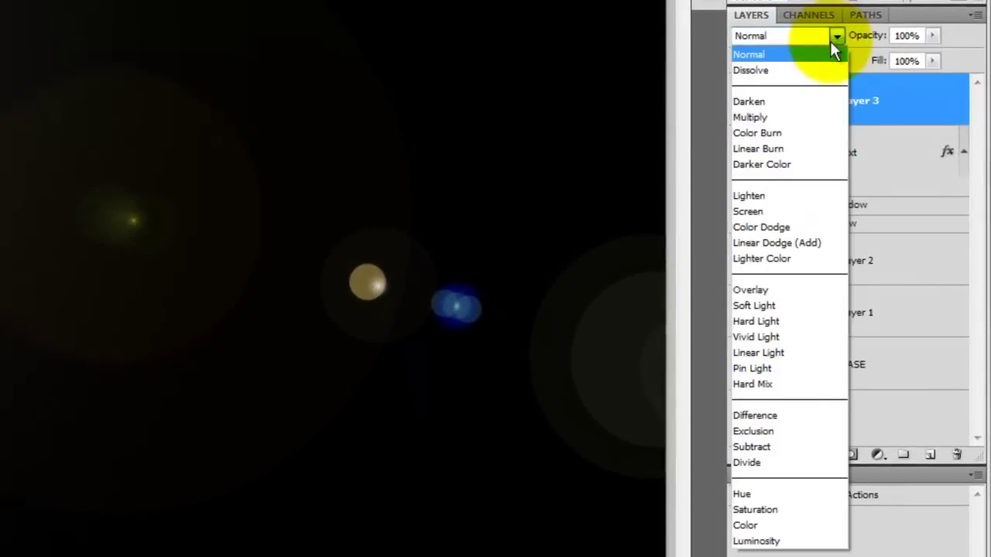
{"action": "left_click", "coordinate": [773, 305]}
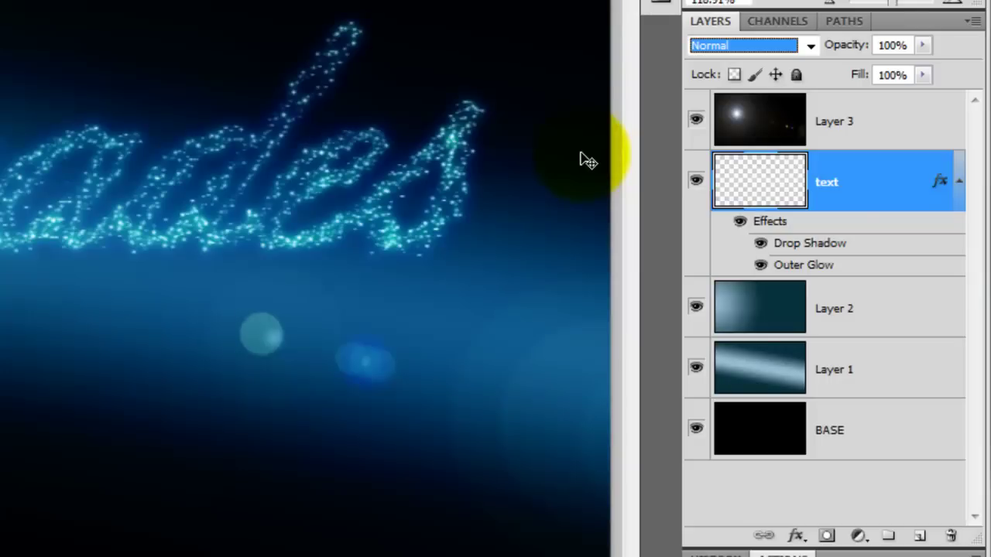
{"action": "key", "text": "ctrl+j"}
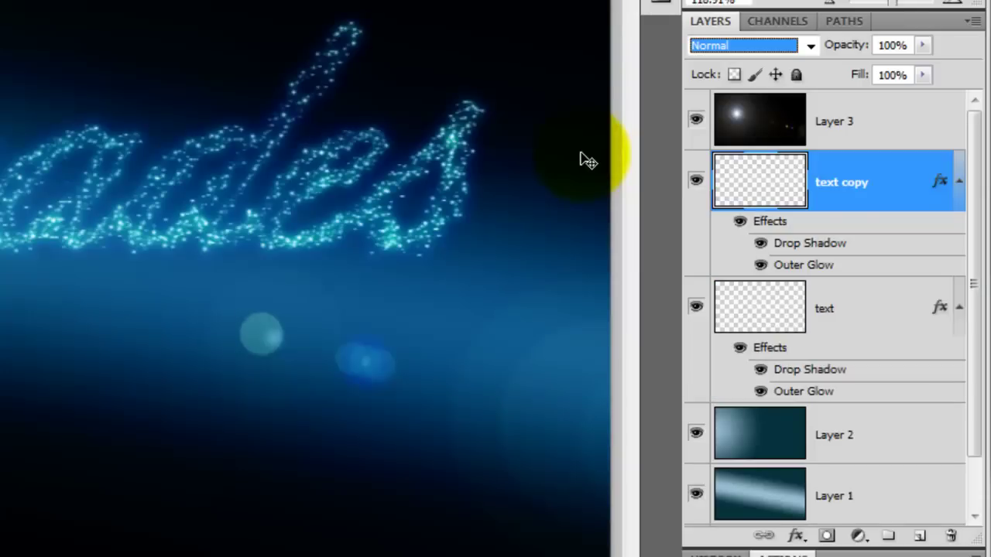
{"action": "left_click_drag", "start_coordinate": [851, 184], "coordinate": [856, 95]}
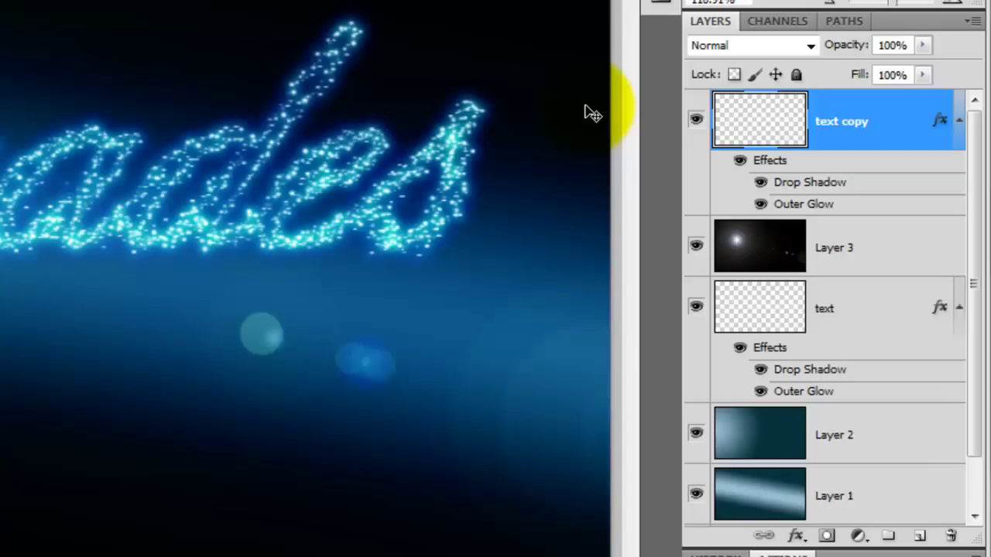
{"action": "key", "text": "ctrl+j"}
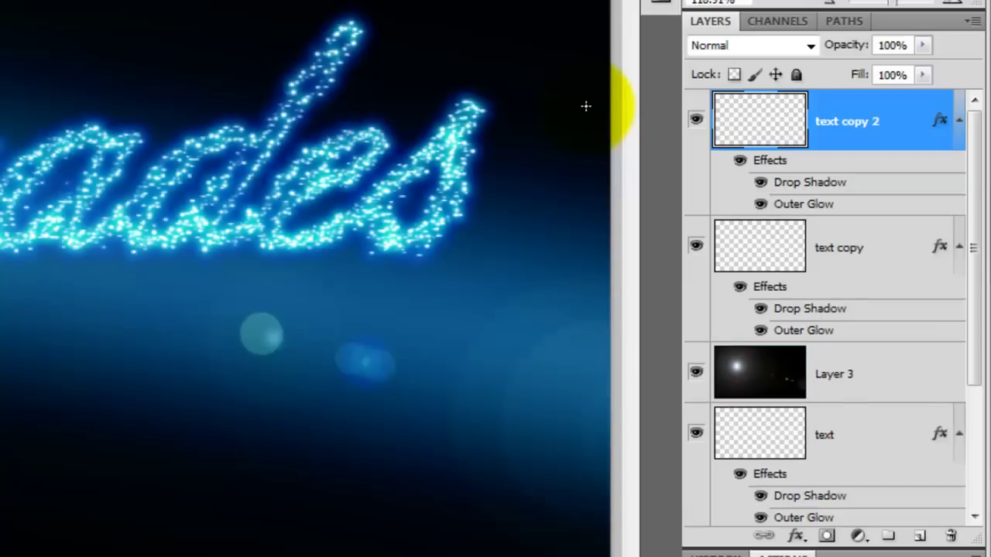